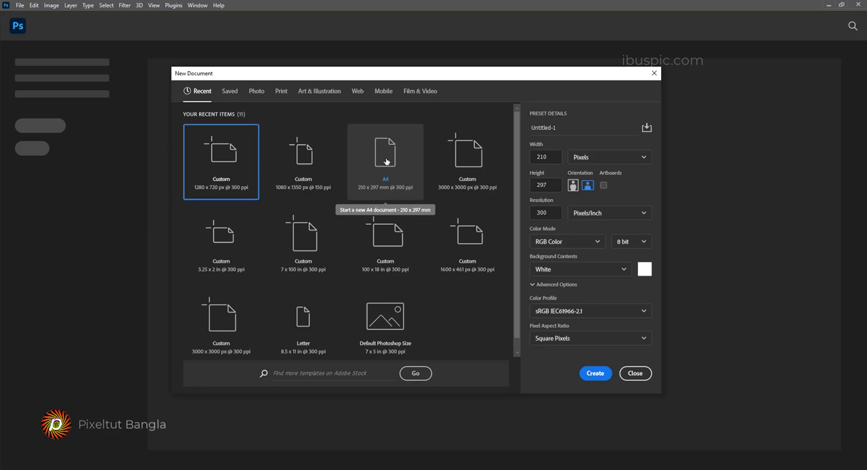
Step: Create a portrait A4 RGB document measured in pixels, 2480 x 3508 px at 300 pixels/inch, with a white background
left_click(600, 165)
left_click(599, 177)
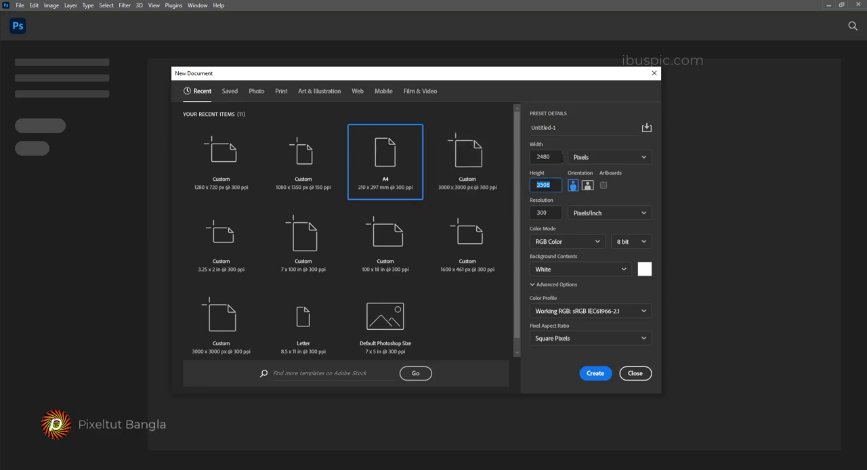
left_click(558, 157)
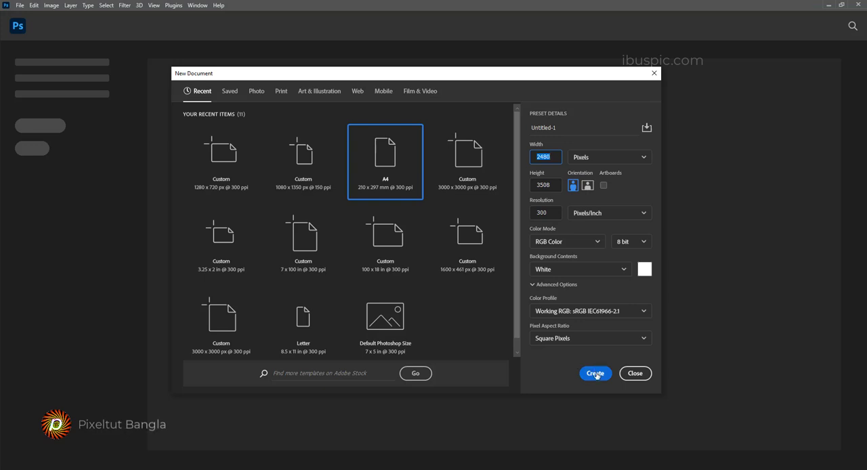
left_click(546, 213)
left_click(595, 373)
Step: Switch to the Move tool and fill the Background layer with the black background colour
key("c")
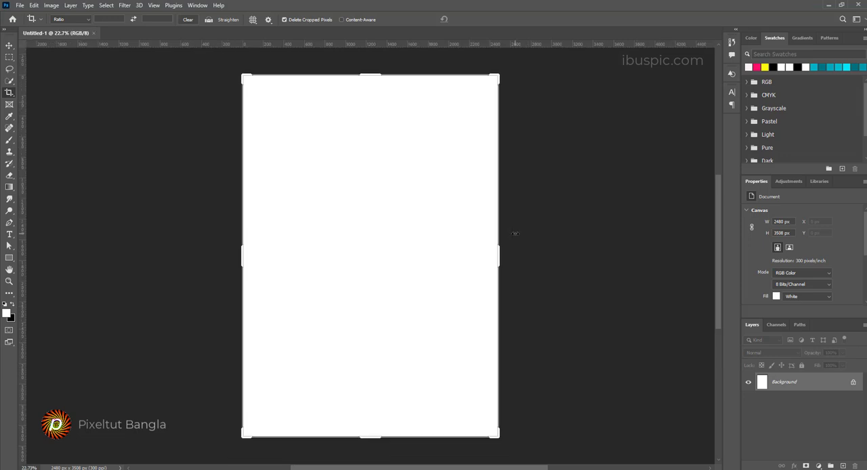
left_click(9, 45)
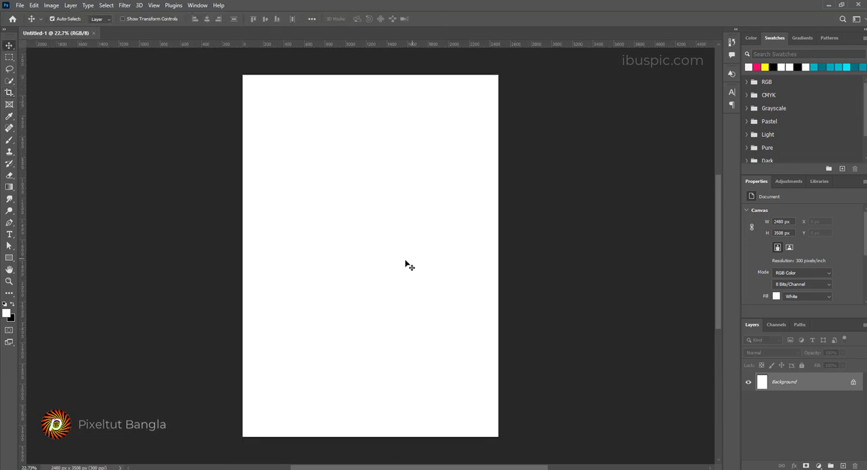
scroll(403, 264, "down", 1)
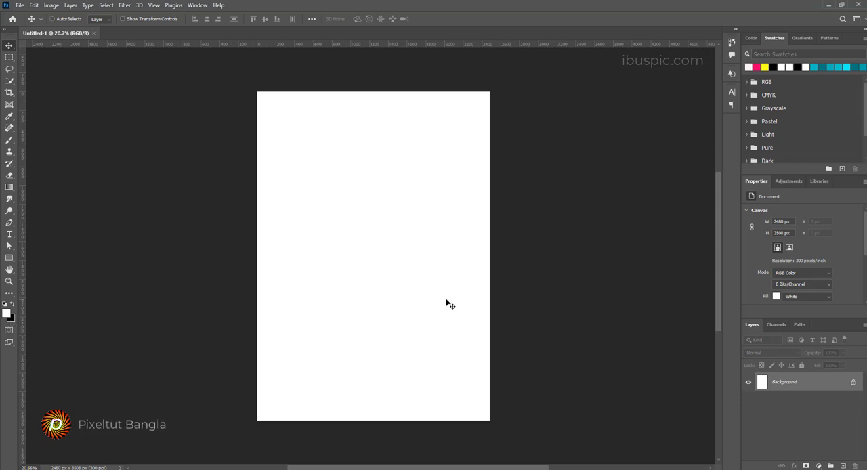
key("ctrl+BackSpace")
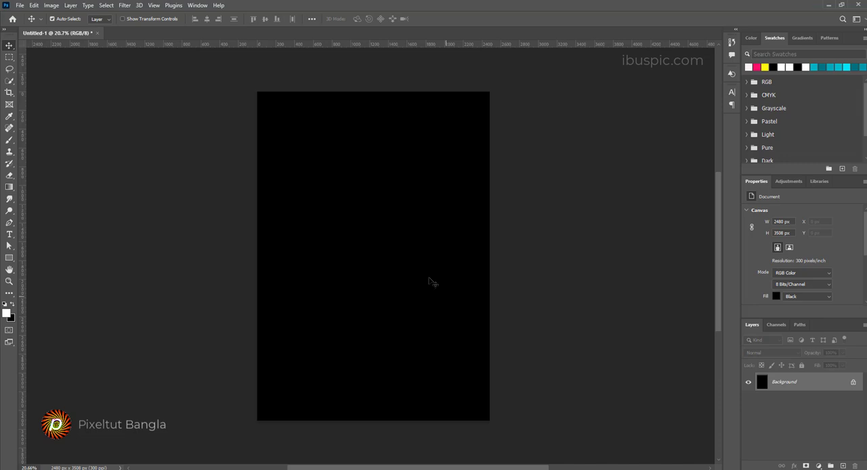
Step: Add the horizontal text "PIXELS" in white near the middle of the canvas
left_click(8, 234)
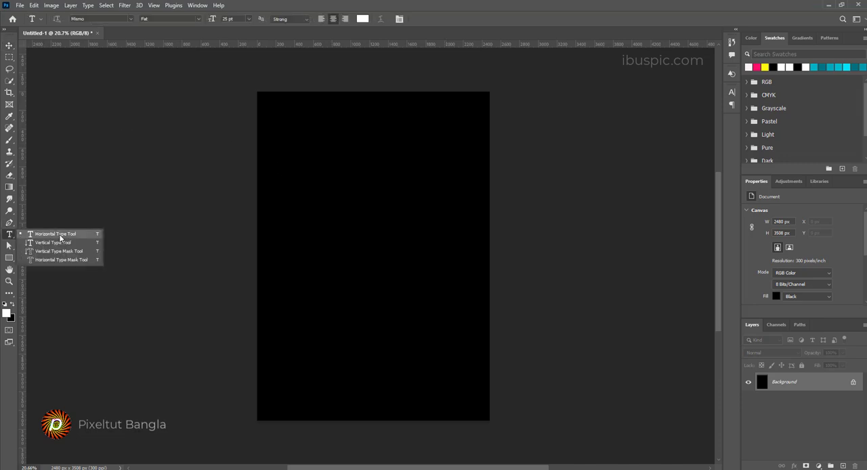
left_click(59, 237)
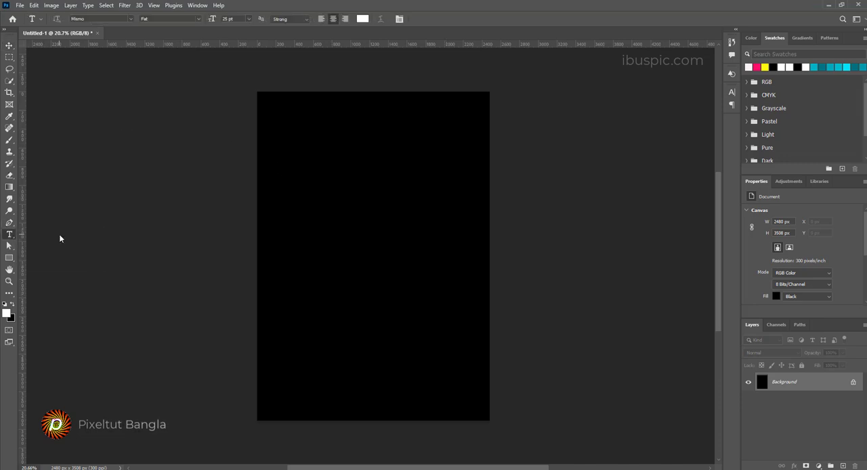
left_click(332, 249)
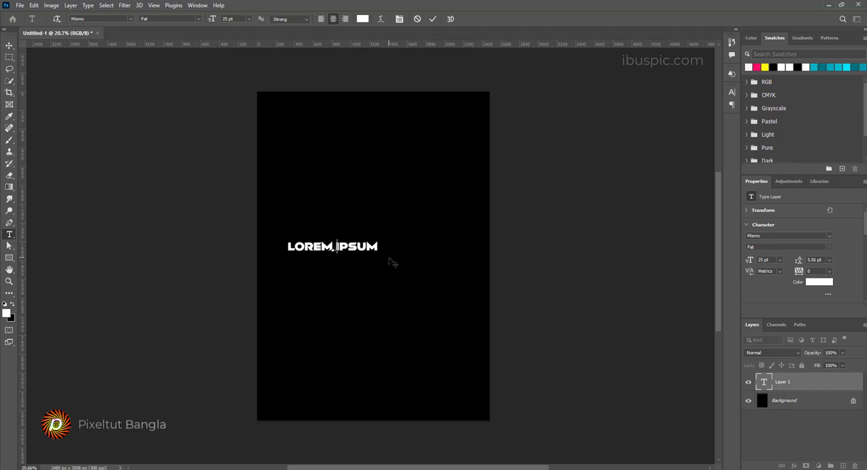
type("PIXE")
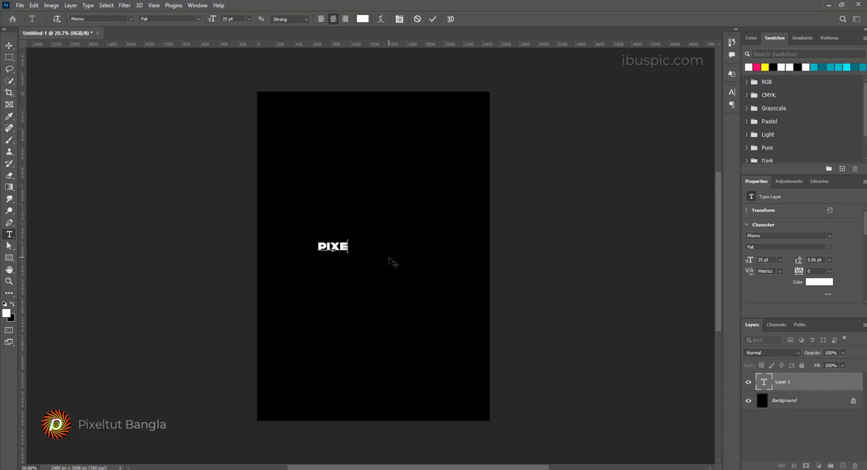
type("LS")
key("ctrl")
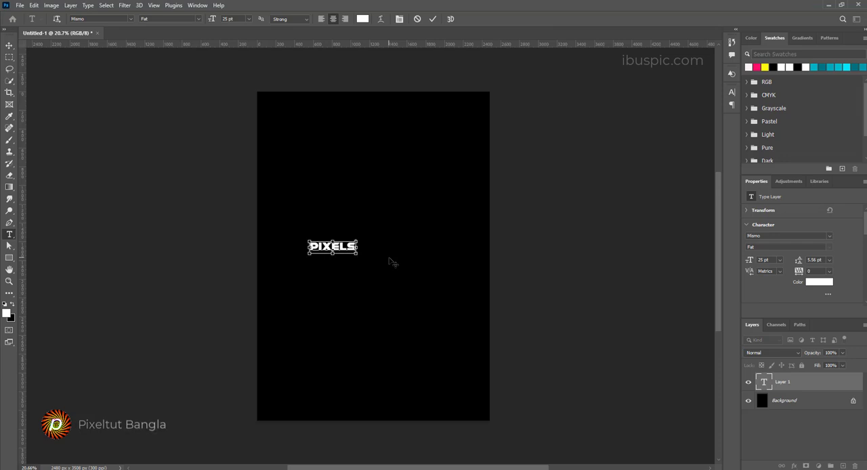
Step: Set the font size of the whole PIXELS text to 72 pt
key("ctrl+a")
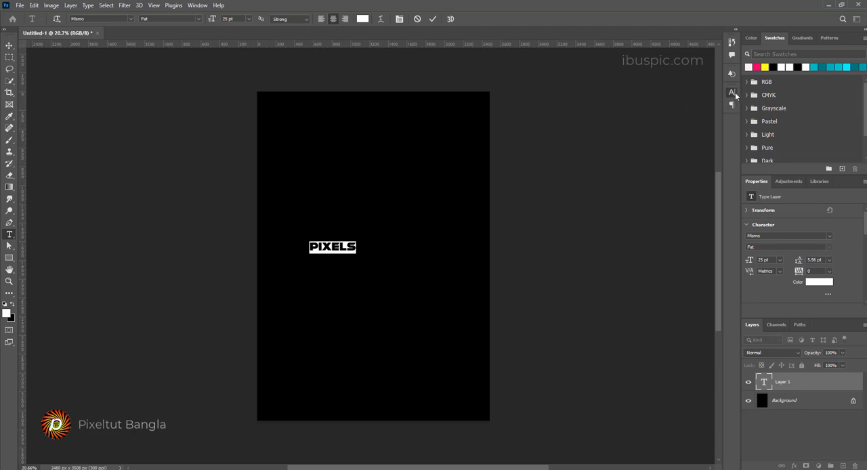
left_click(733, 93)
left_click(667, 126)
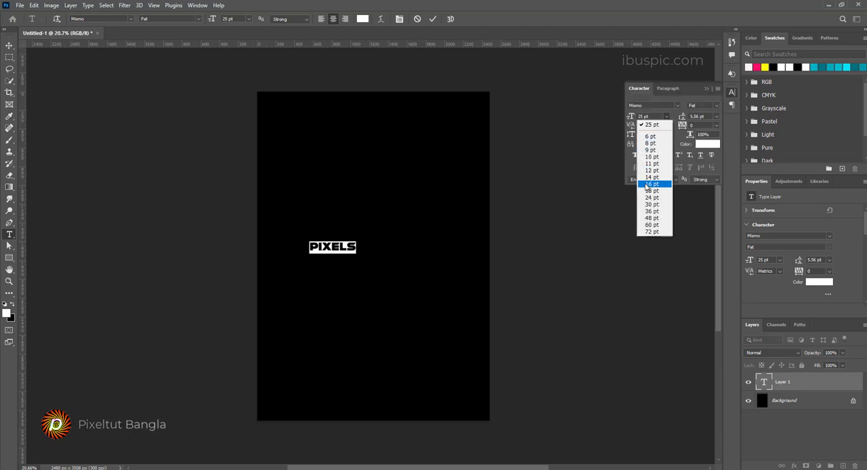
left_click(654, 218)
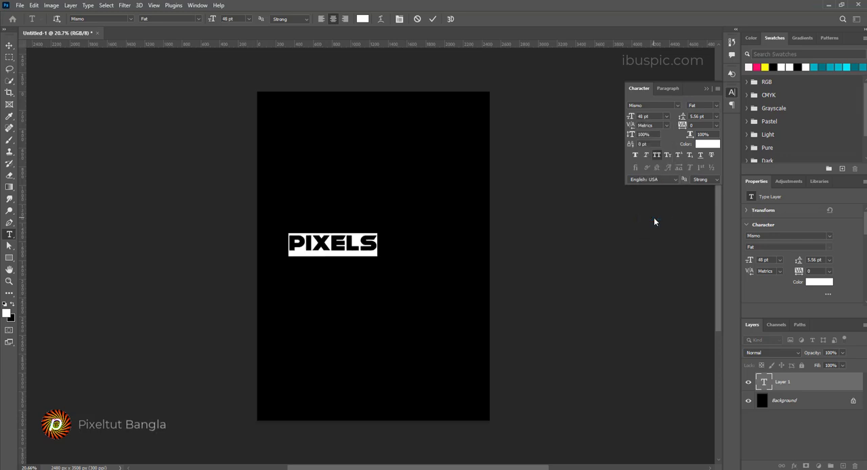
left_click(666, 116)
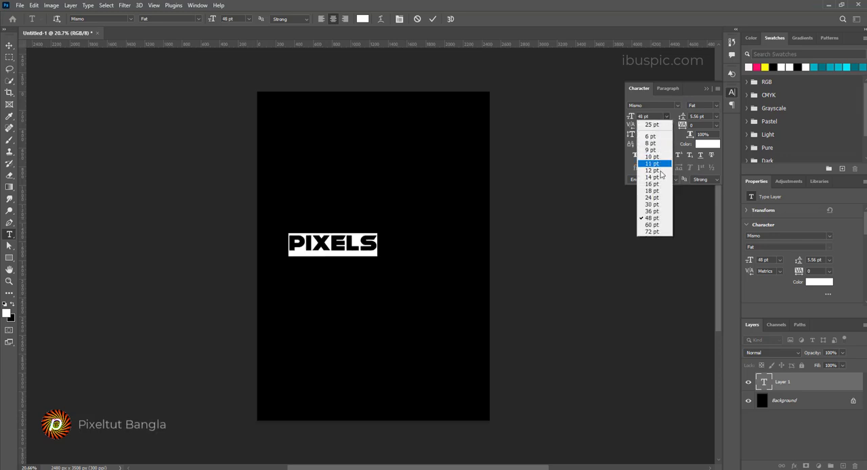
left_click(655, 226)
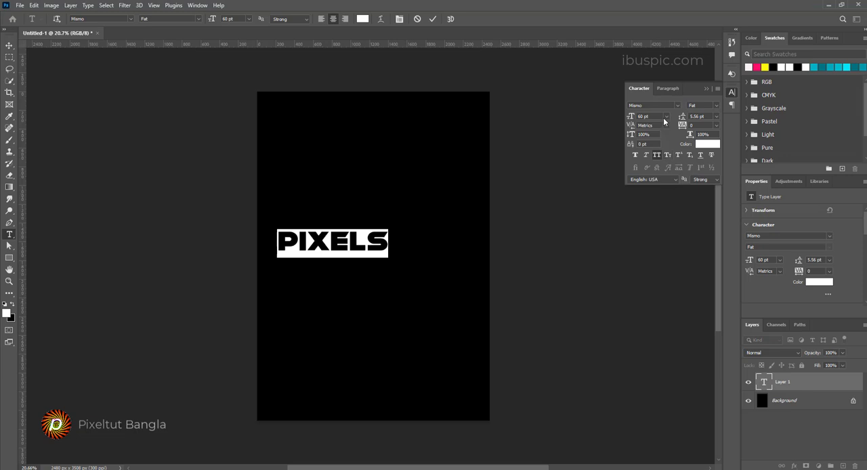
left_click(667, 117)
left_click(655, 233)
Step: Move the PIXELS text to the horizontal centre of the canvas's upper half and collapse the character settings
left_click(9, 45)
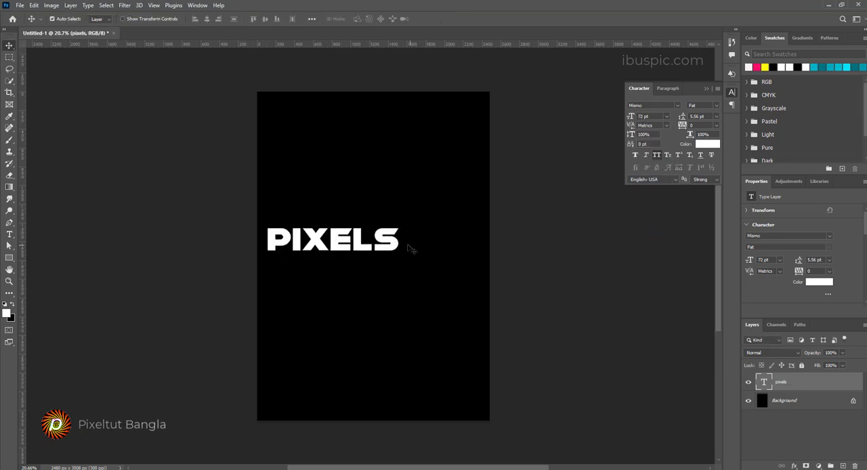
left_click_drag(401, 241, 431, 205)
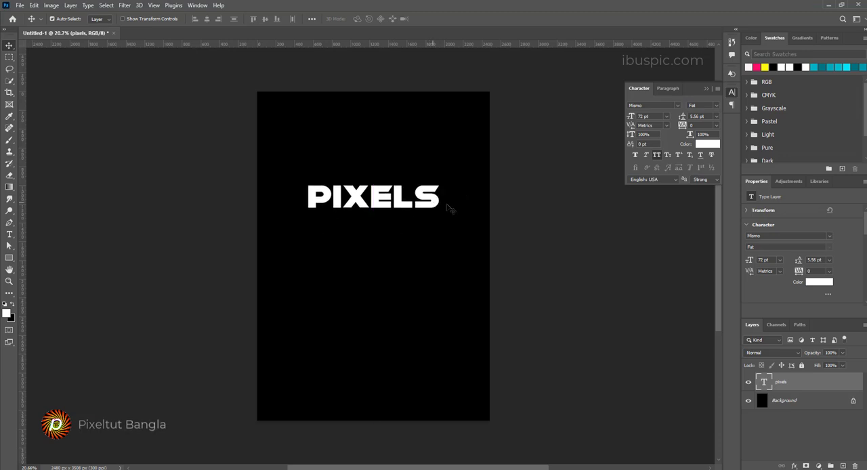
left_click(707, 89)
Step: Add a Gradient Overlay to the pixels text layer using the Foreground to Background preset from Basics
right_click(798, 380)
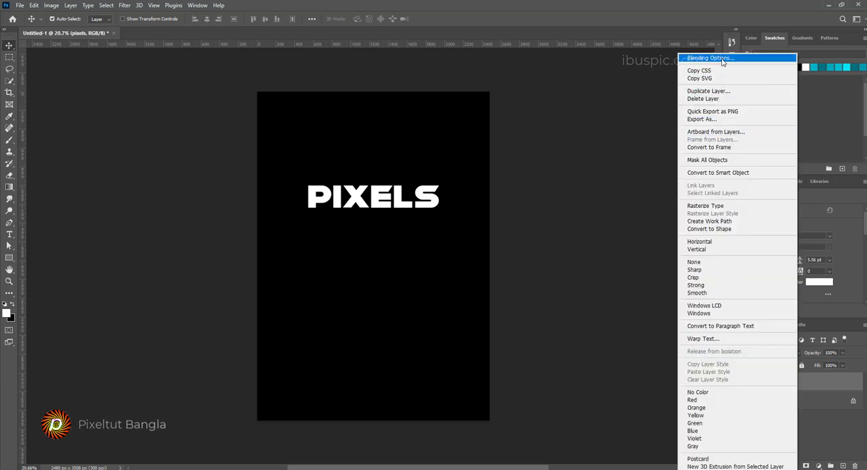
left_click(722, 60)
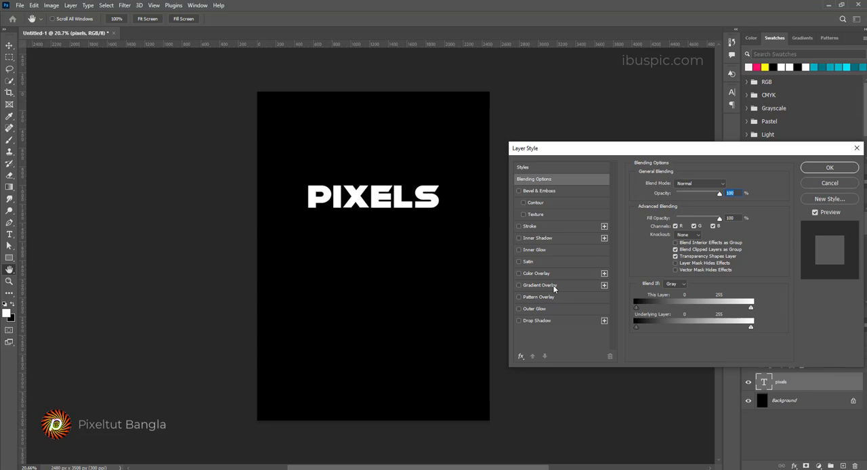
left_click(542, 285)
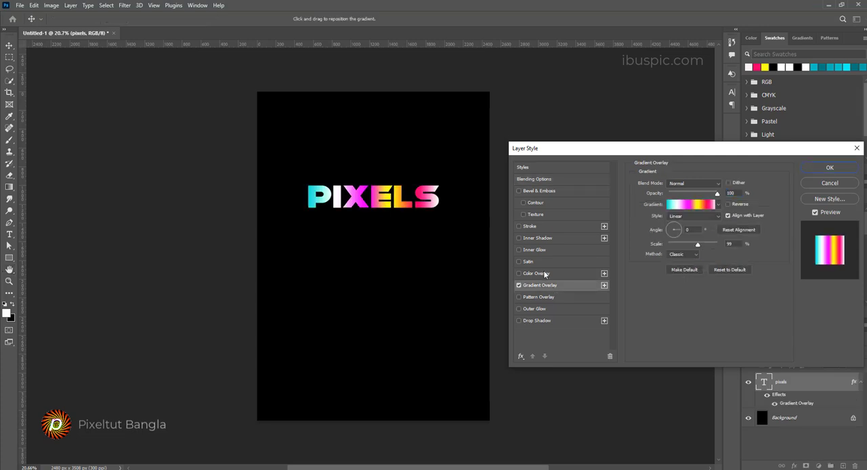
left_click(682, 206)
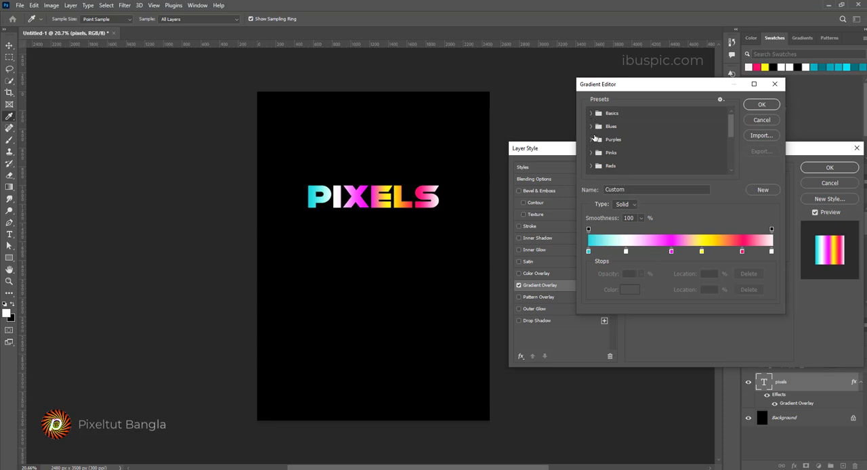
left_click(591, 113)
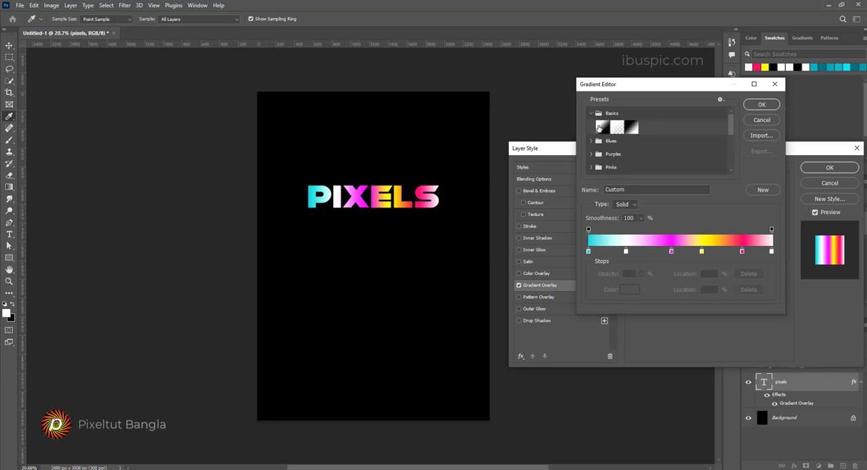
left_click(602, 132)
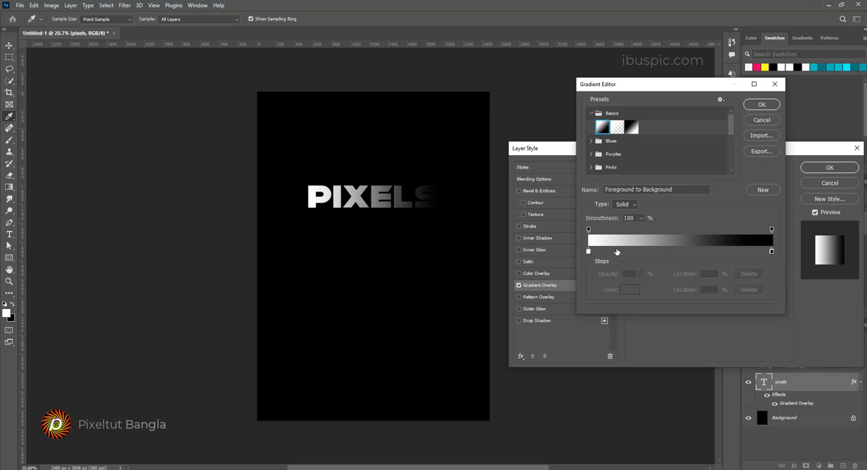
Step: Set the gradient's first colour stop, at 0%, to bright cyan 00ffea
left_click(589, 251)
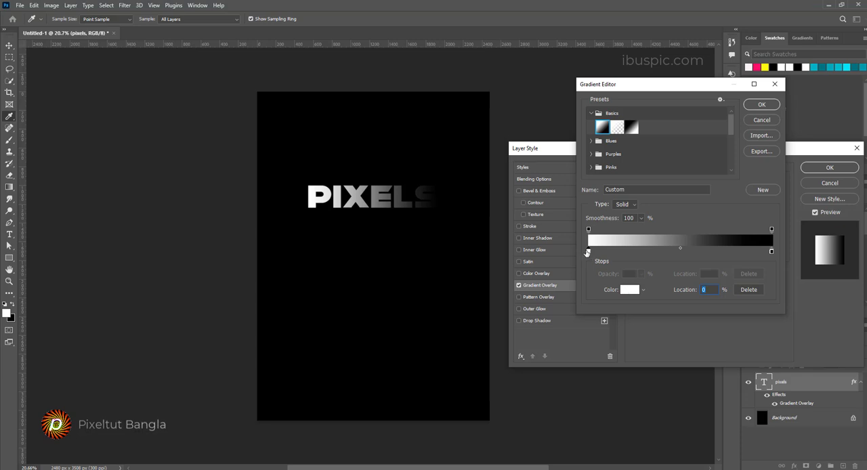
left_click(627, 290)
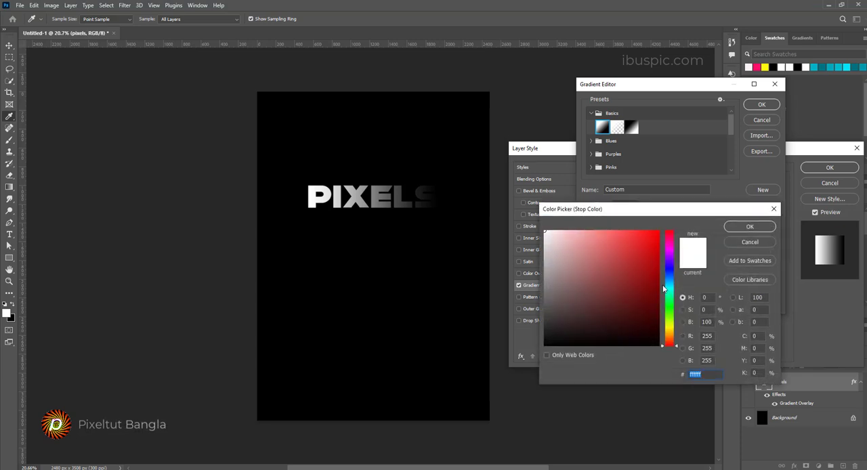
left_click(670, 290)
left_click_drag(640, 246, 665, 228)
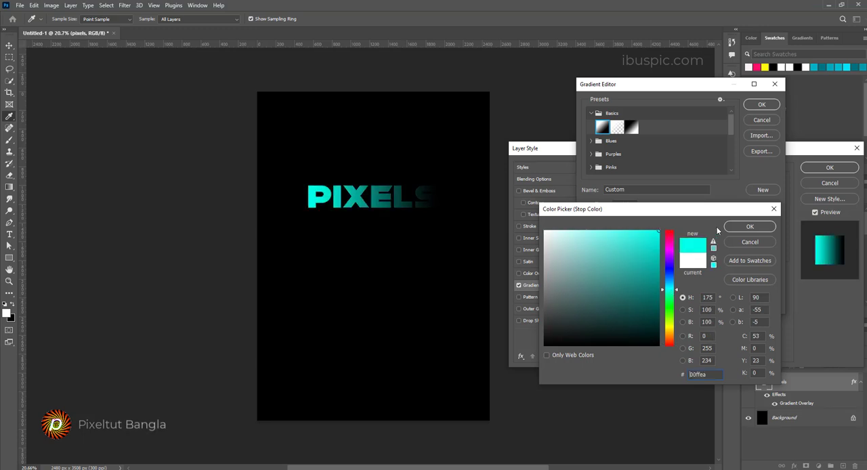
left_click(750, 228)
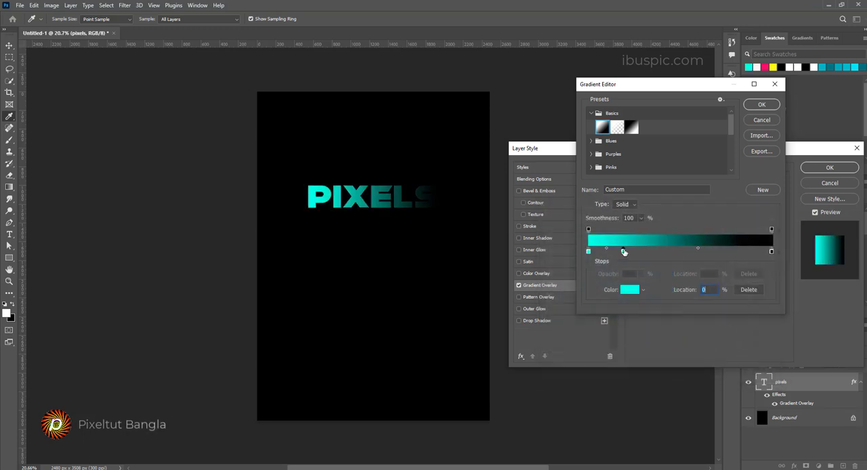
Step: Add a colour stop at 19% on the gradient and set it to magenta ff00f6
left_click(624, 252)
left_click(630, 289)
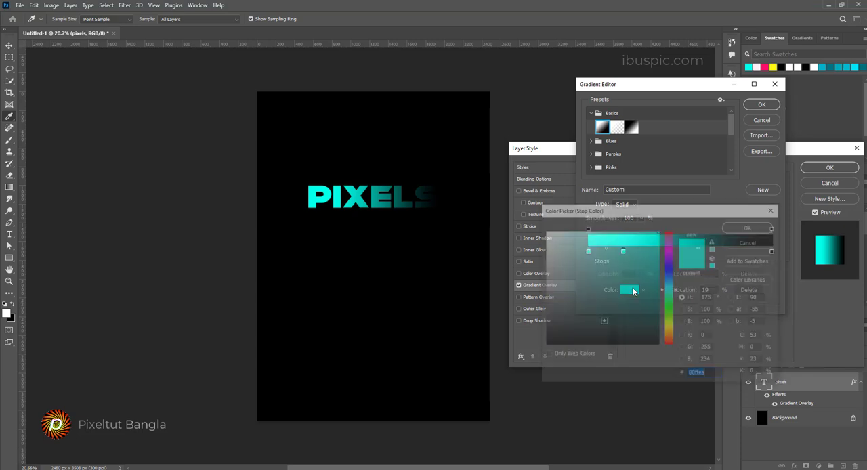
left_click(671, 249)
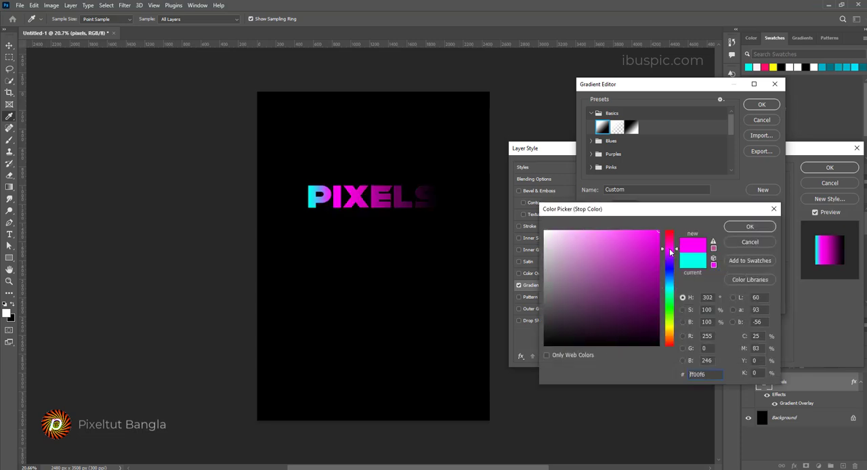
left_click(748, 231)
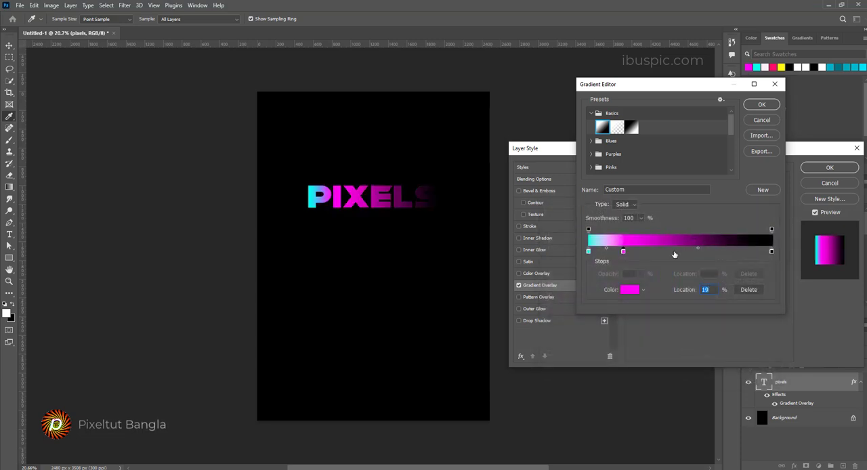
Step: Add a yellow f6ff00 stop beyond the magenta one and space the stops out, placing magenta at 25% and yellow nearer the gradient's middle
left_click(657, 253)
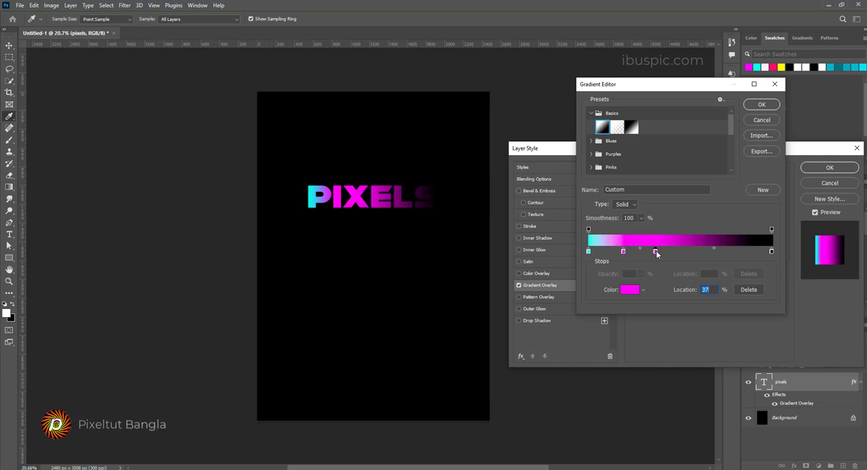
left_click(630, 290)
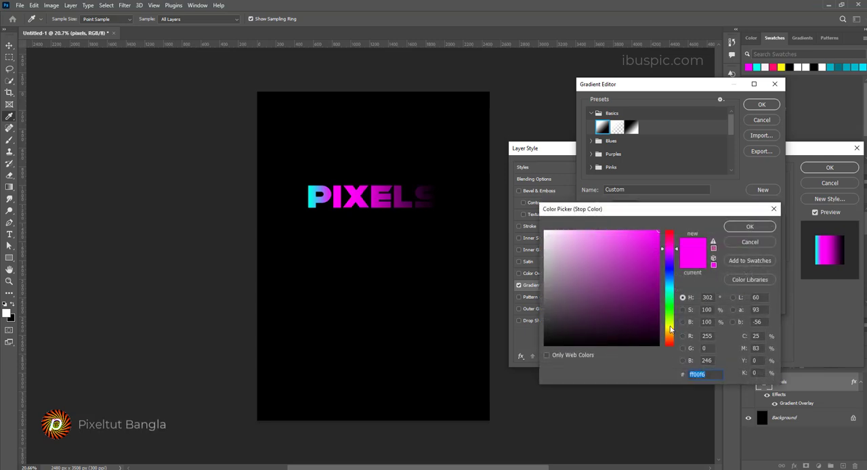
left_click(670, 328)
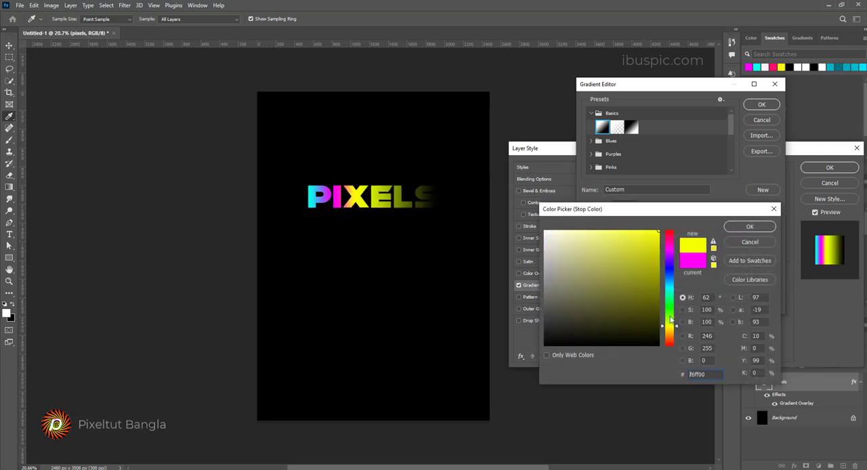
left_click(749, 228)
left_click_drag(657, 254, 635, 254)
left_click(623, 252)
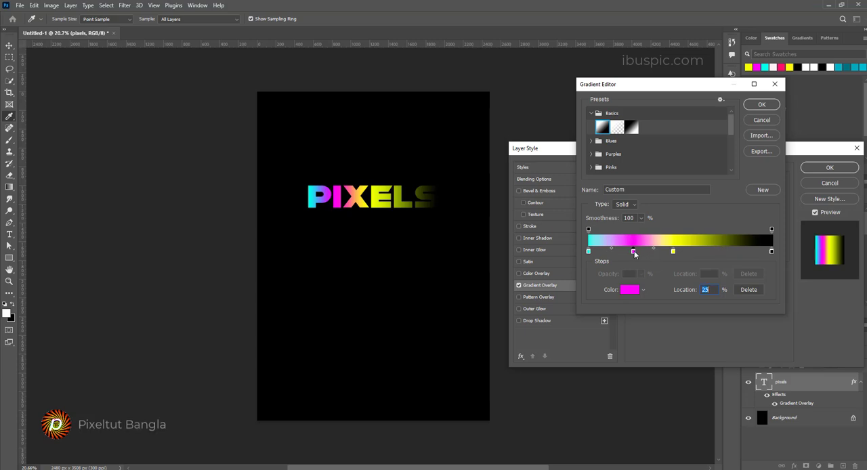
Step: Add a colour stop at 72% on the gradient and set it to bright green
left_click(722, 252)
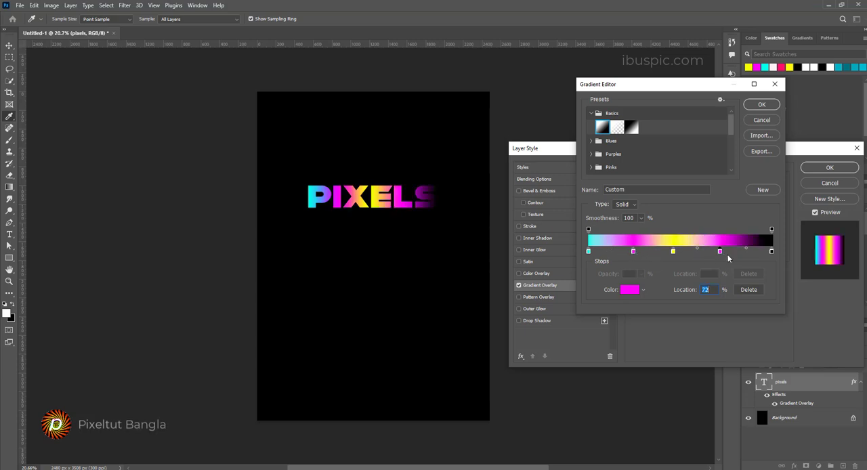
left_click(631, 289)
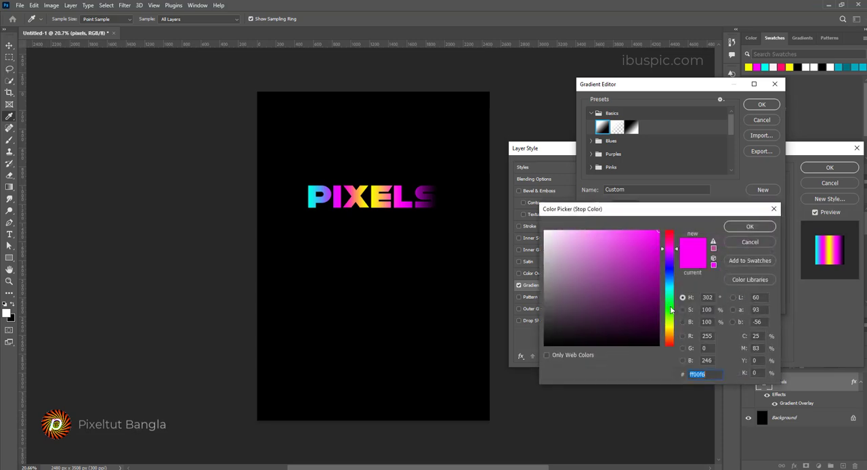
left_click(672, 311)
left_click(750, 227)
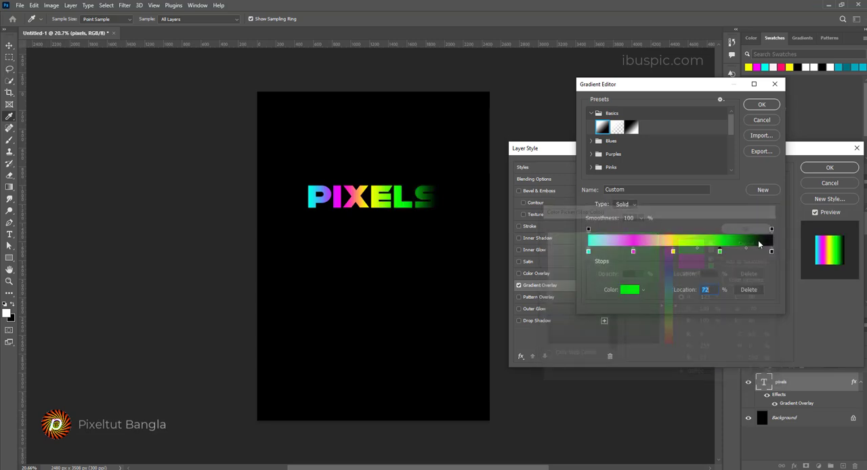
Step: Set the gradient's last colour stop, at 100%, to white ffffff
left_click(772, 252)
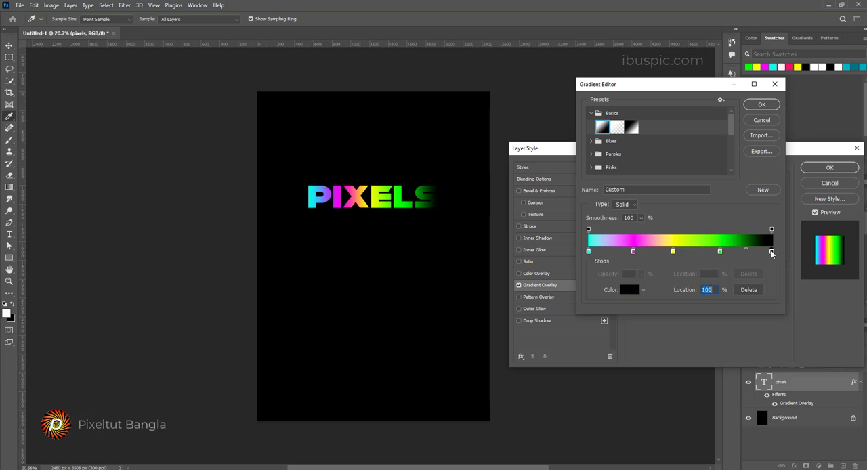
left_click(630, 289)
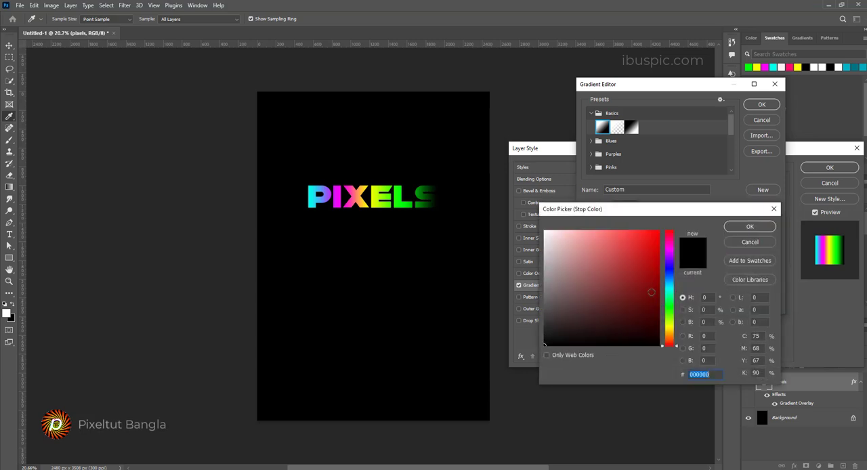
left_click(546, 232)
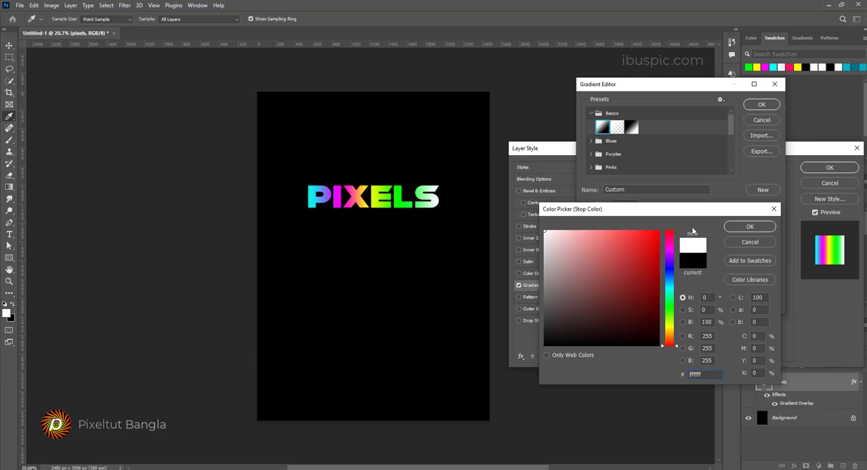
left_click(748, 227)
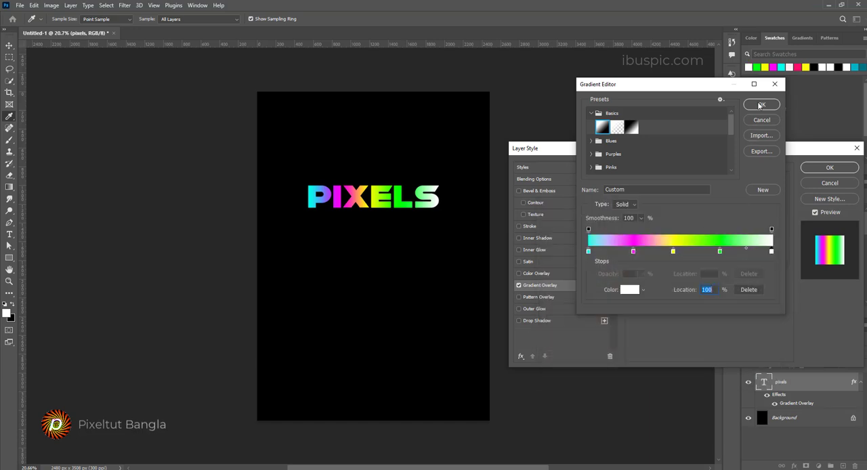
Step: Shift the yellow stop slightly towards green and magenta to 26%, and apply the Gradient Overlay to the text
left_click(674, 252)
left_click_drag(676, 254, 637, 253)
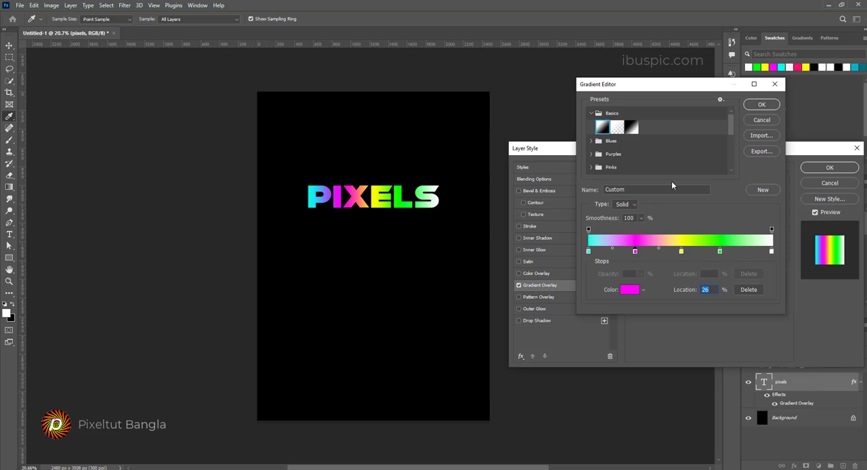
left_click(762, 105)
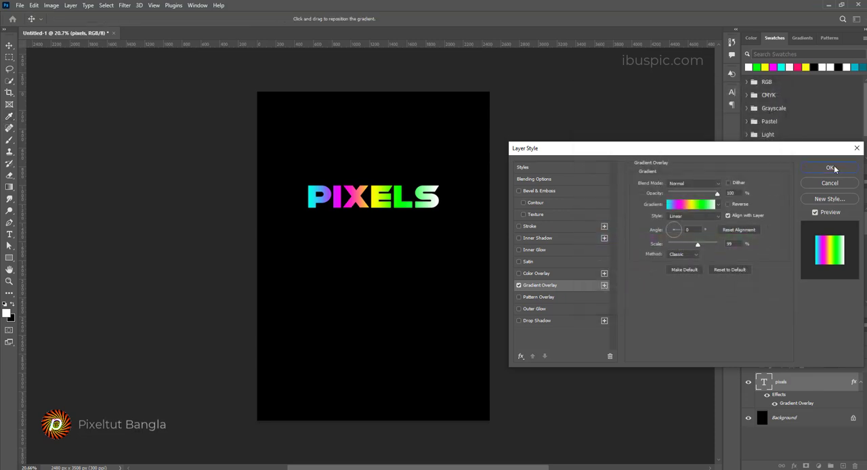
left_click(832, 169)
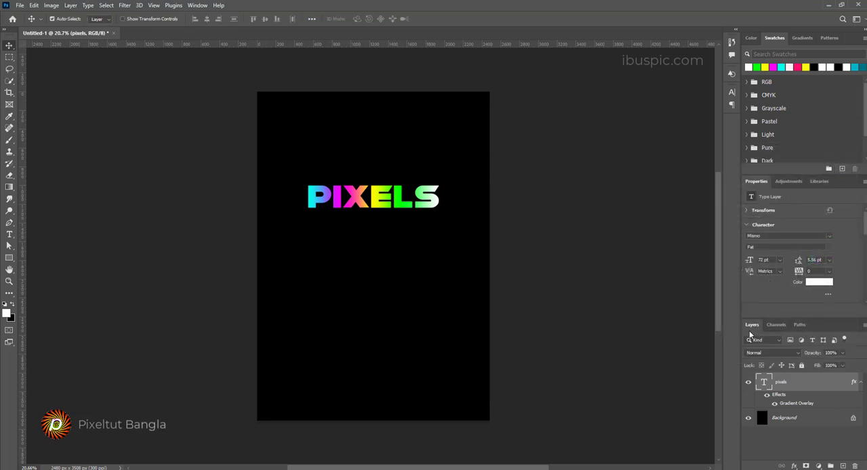
Step: Rasterize the layer style of the pixels text layer
right_click(811, 385)
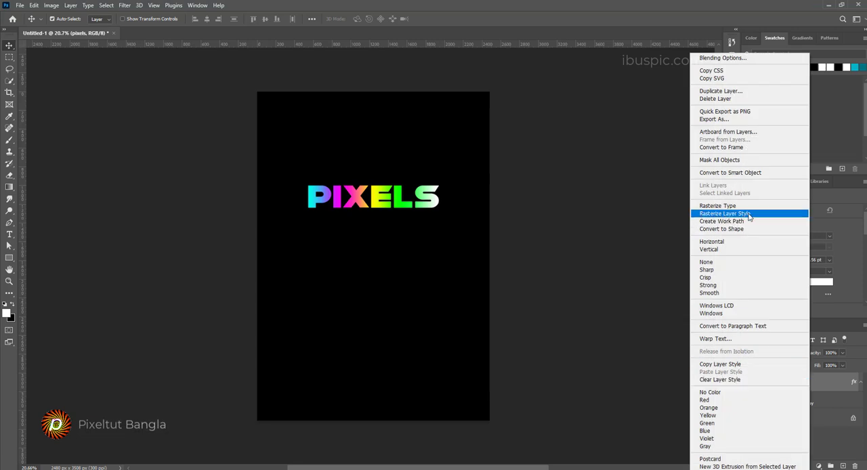
left_click(834, 384)
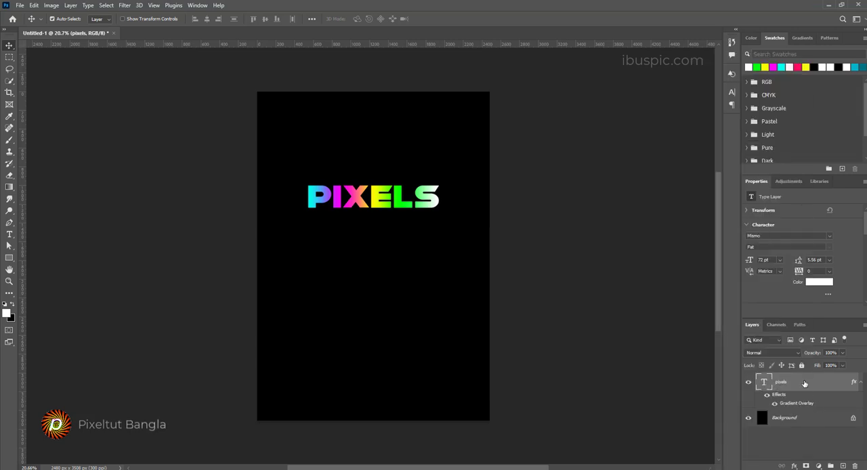
right_click(805, 384)
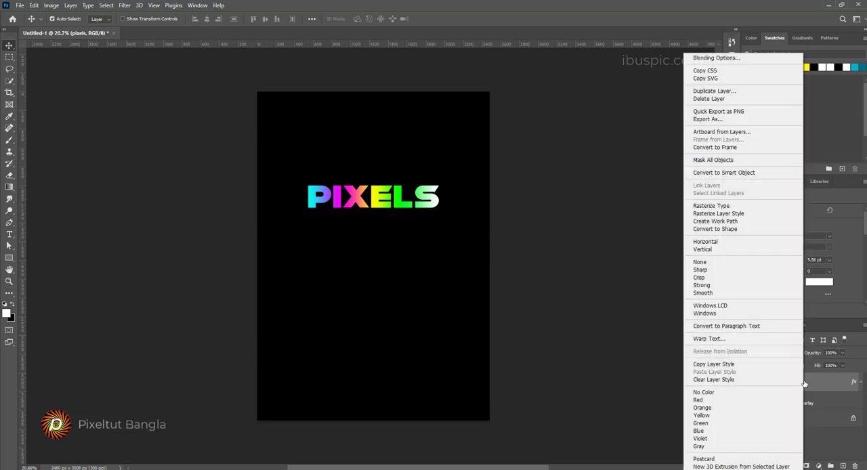
left_click(719, 213)
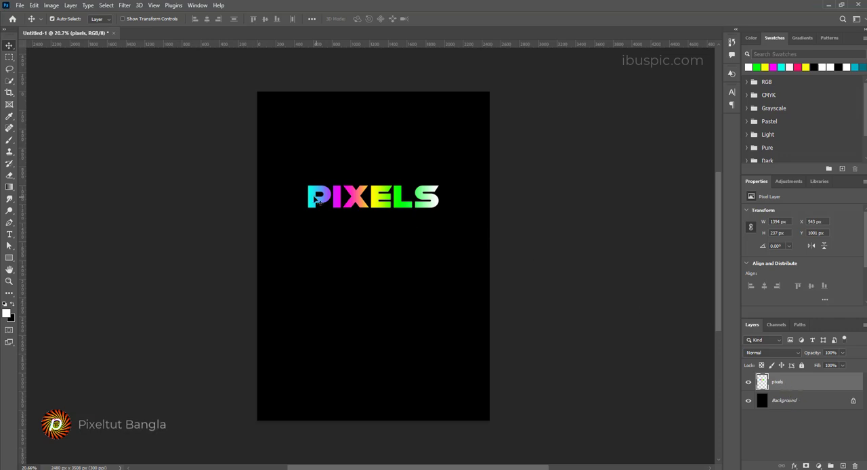
Step: Select the lower part of the PIXELS lettering with the Rectangular Marquee tool and copy it to a new layer
left_click(6, 59)
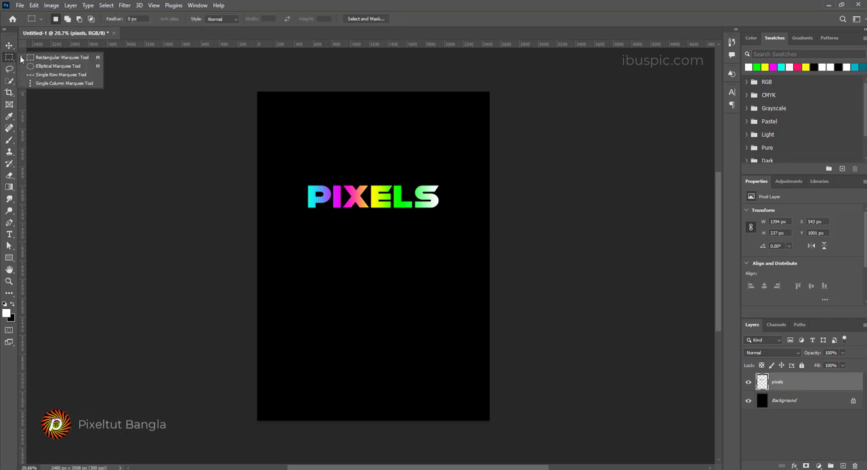
left_click(63, 59)
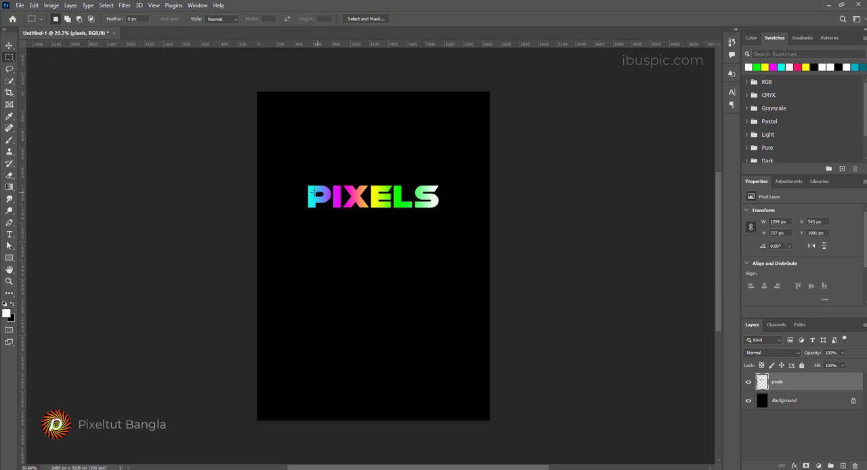
left_click_drag(304, 196, 440, 215)
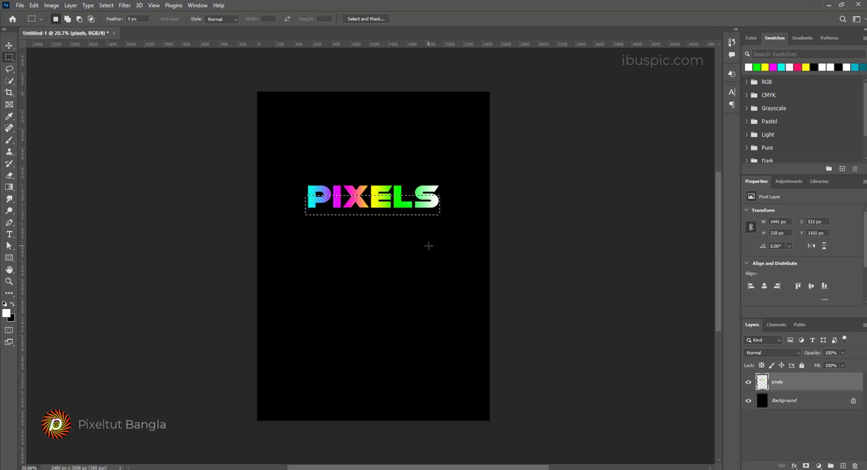
key("ctrl+j")
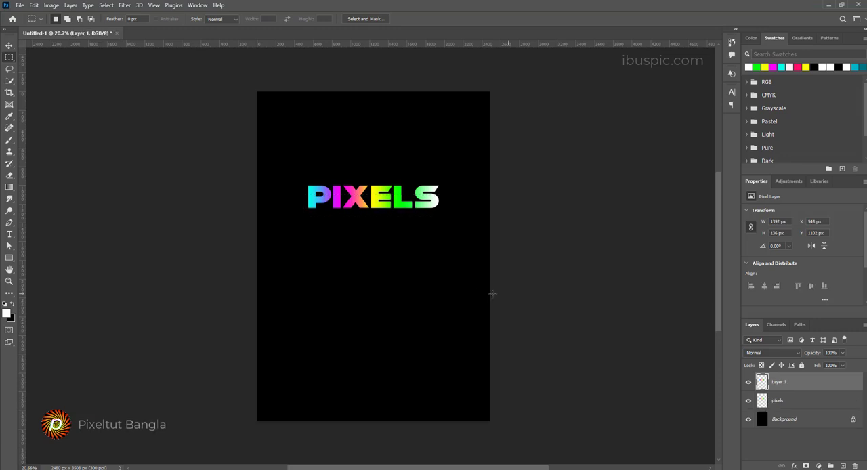
left_click(749, 401)
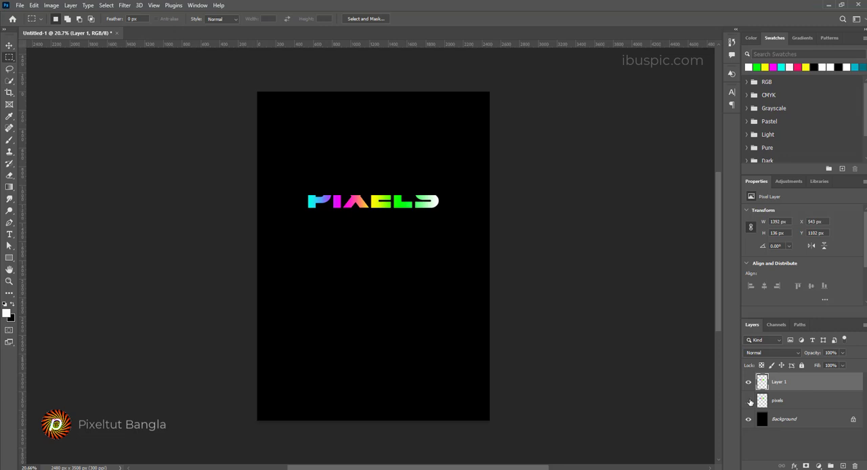
left_click(749, 401)
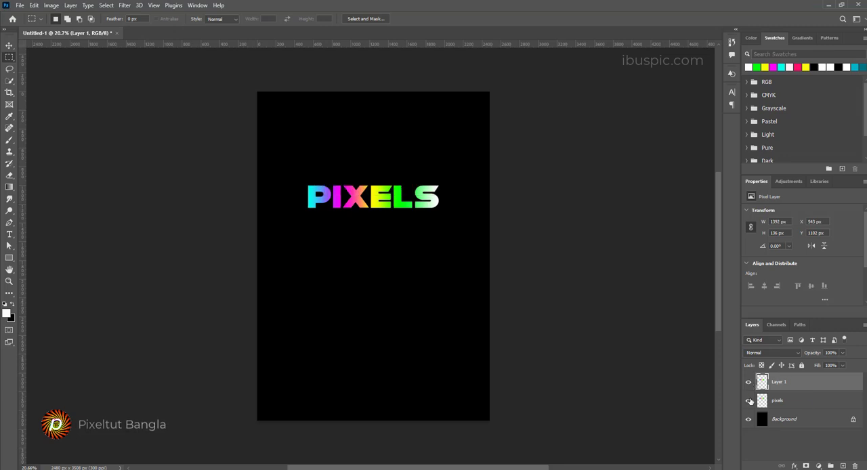
left_click(749, 401)
left_click(749, 401)
Step: Stretch the copied lower part of the letters downwards with a Distort transform to about 918% height
key("ctrl+t")
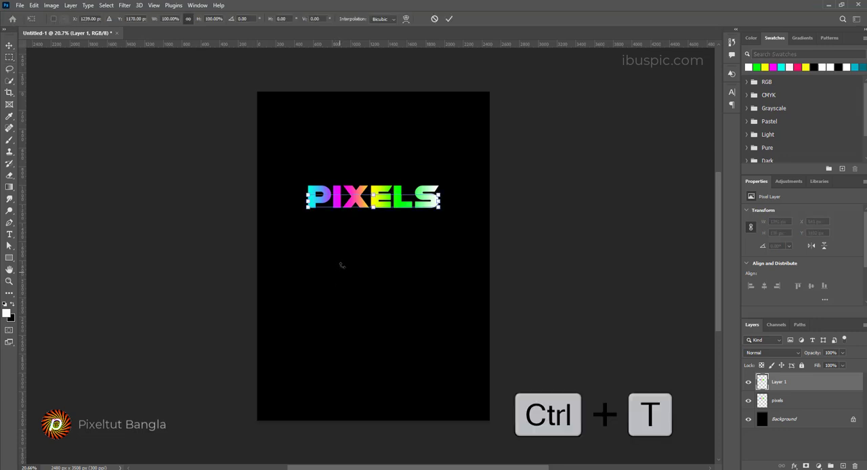
right_click(357, 205)
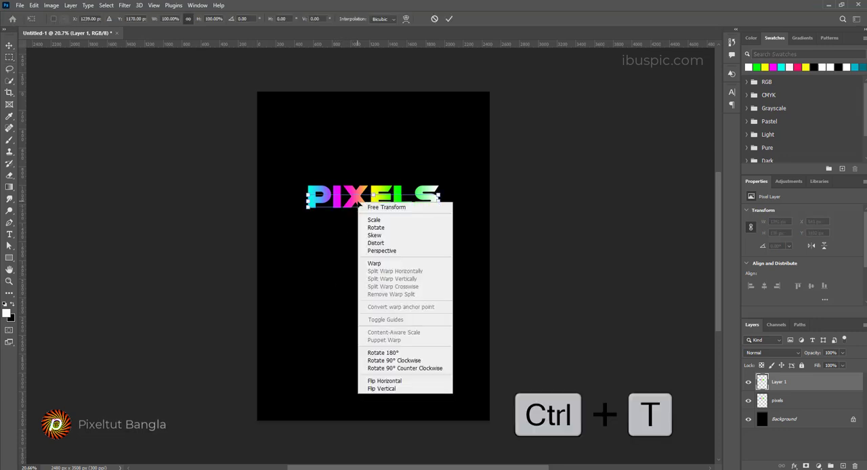
left_click(377, 243)
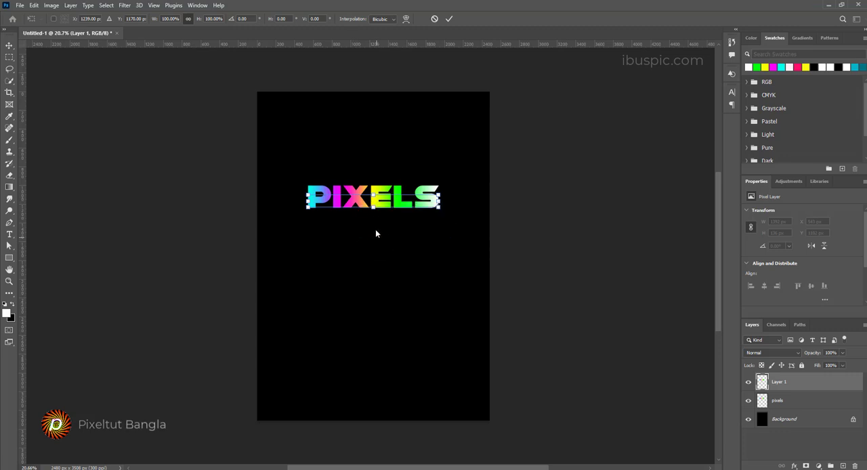
left_click_drag(373, 208, 373, 313)
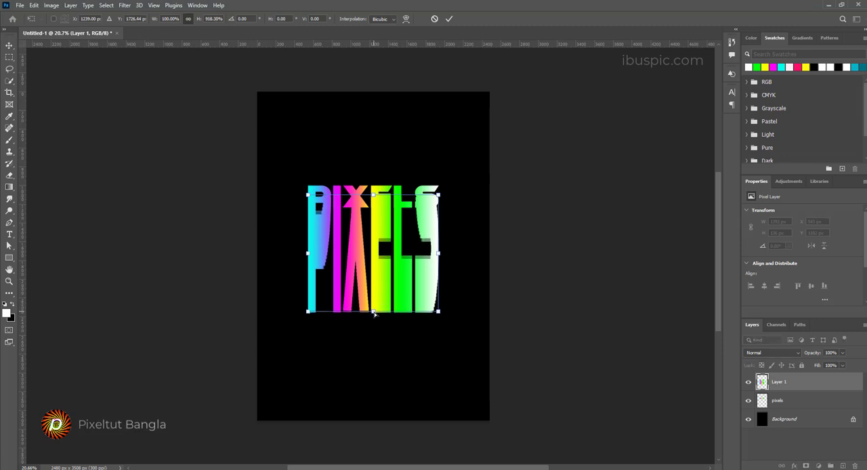
key("Return")
Step: Apply a Motion Blur to the stretched letter layer with an angle of 90° and a distance of 900 pixels
left_click(124, 6)
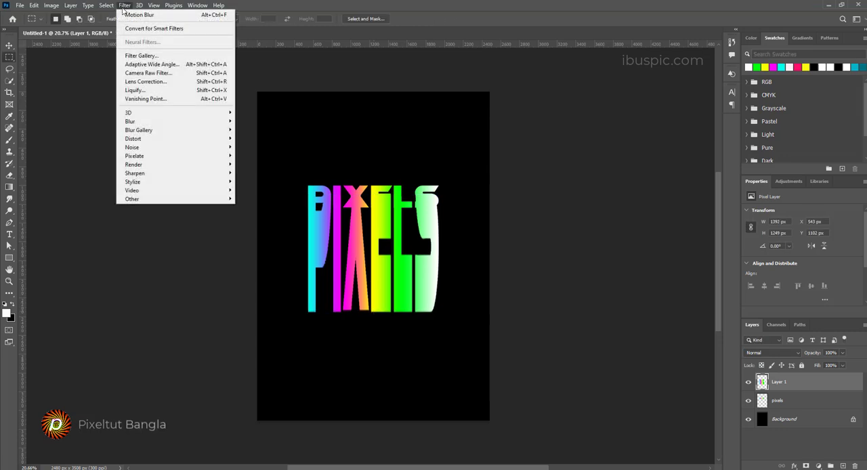
mouse_move(140, 122)
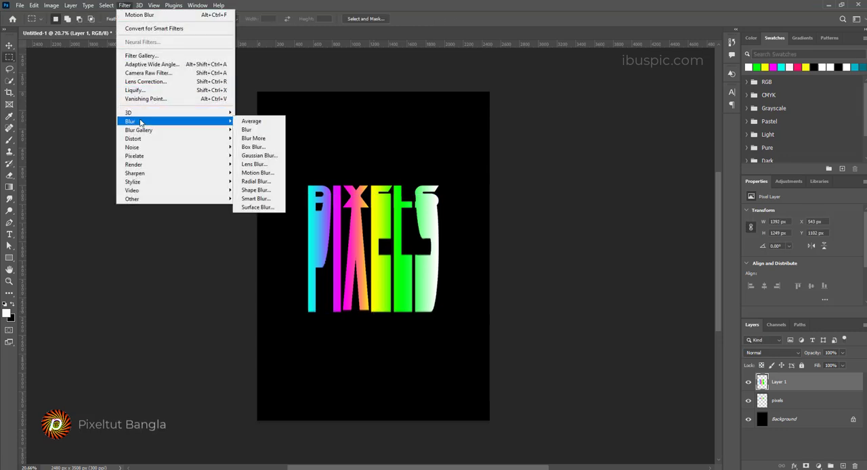
left_click(269, 175)
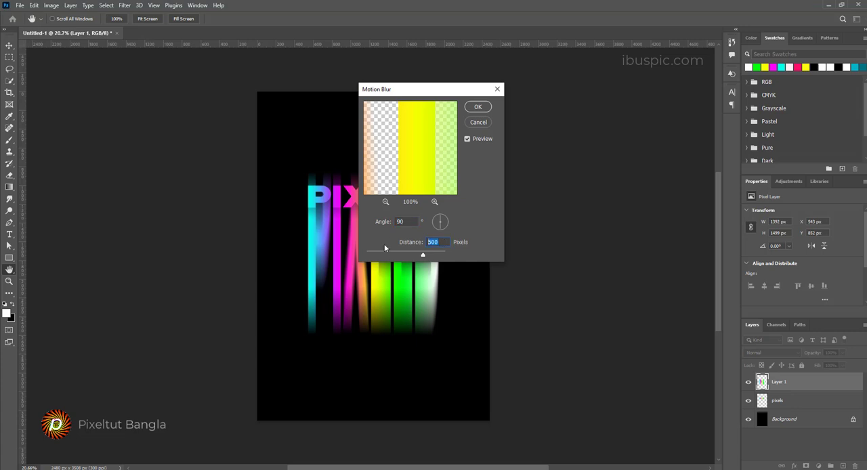
left_click_drag(428, 91, 516, 97)
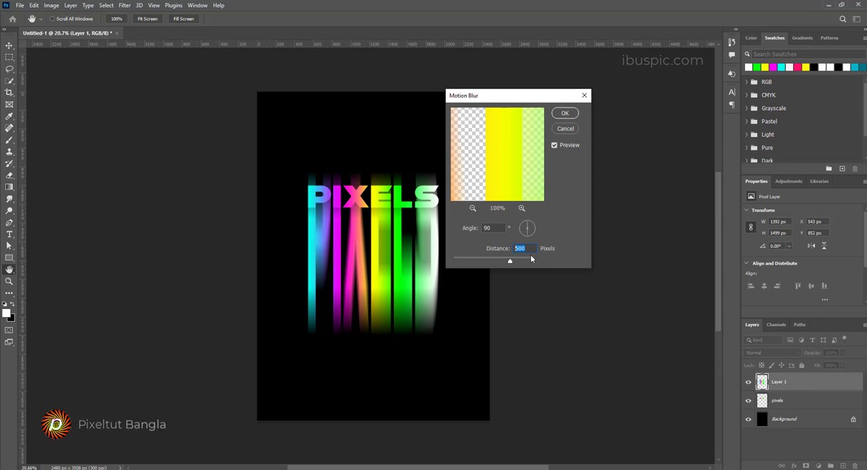
type("9")
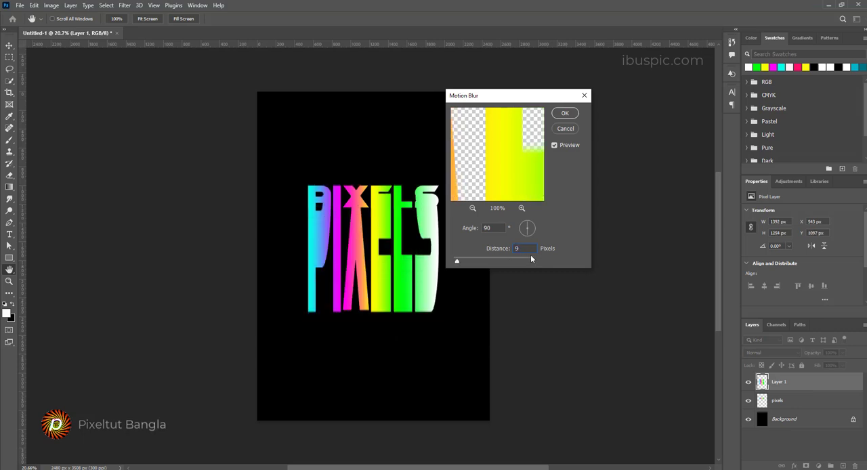
type("00")
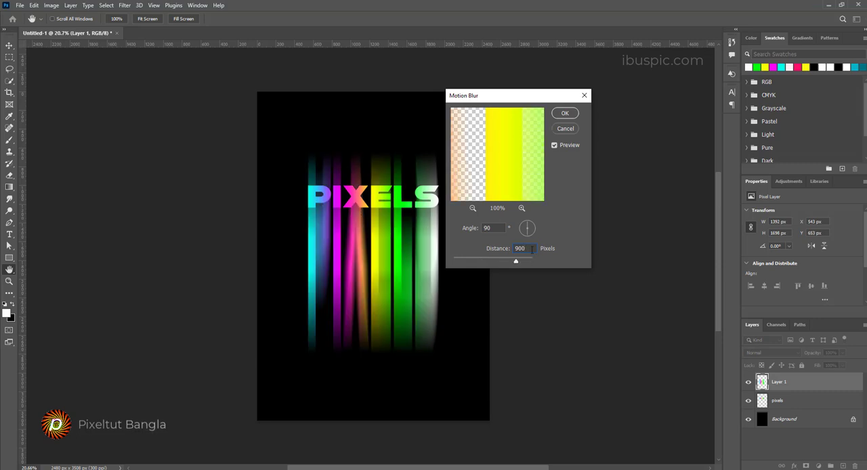
left_click(565, 113)
key("m")
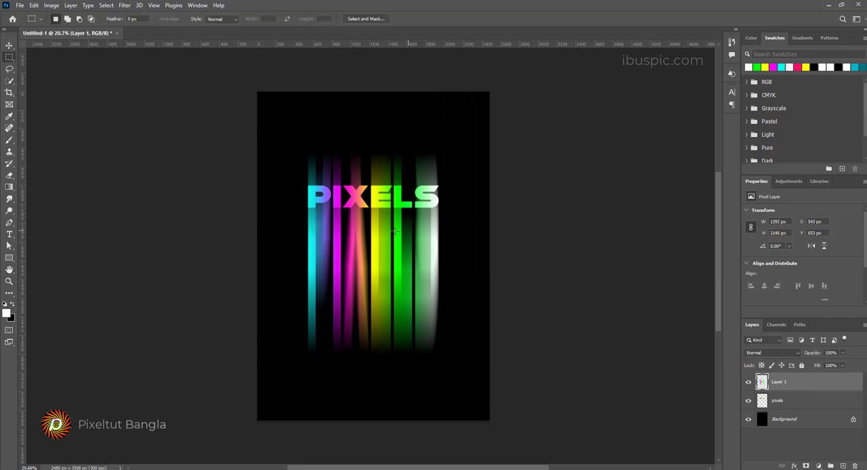
Step: Add a white layer mask to the blurred Layer 1
scroll(357, 207, "up", 5)
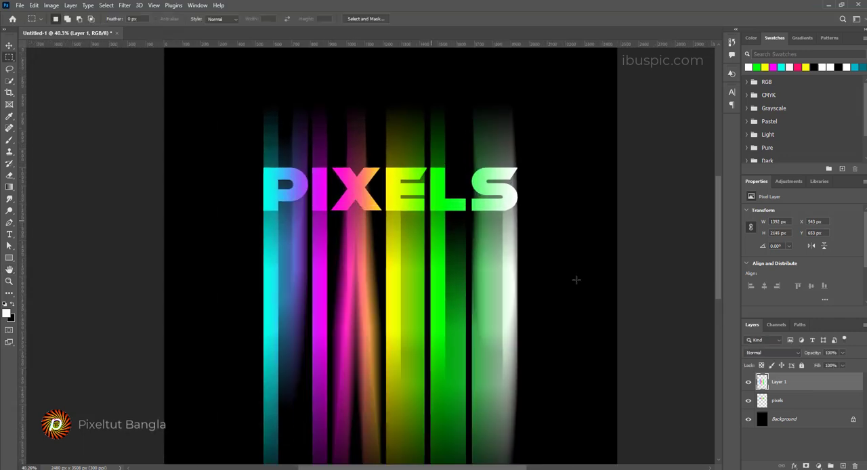
left_click(806, 466)
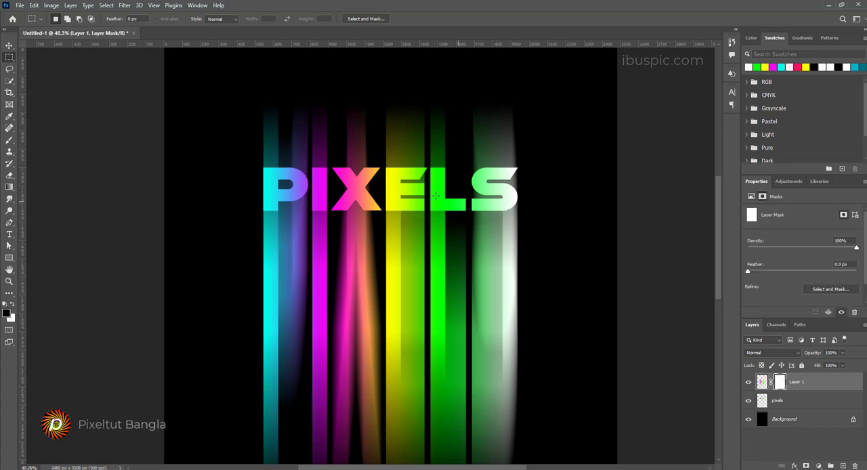
scroll(435, 196, "up", 2)
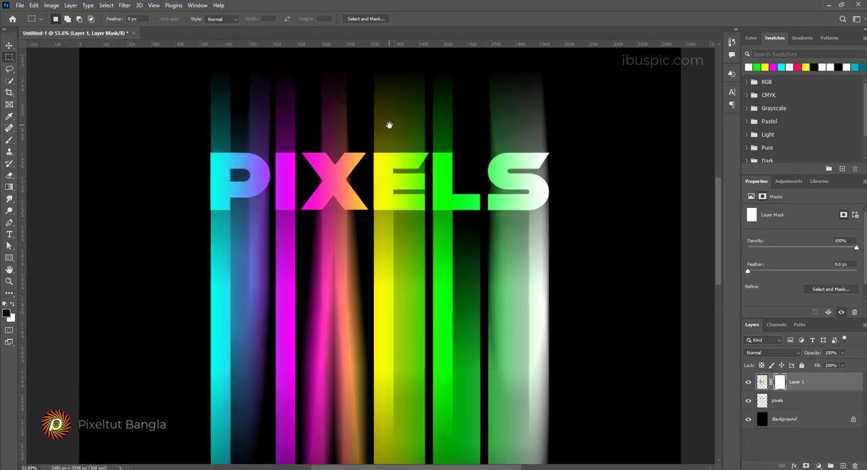
left_click_drag(390, 125, 420, 232)
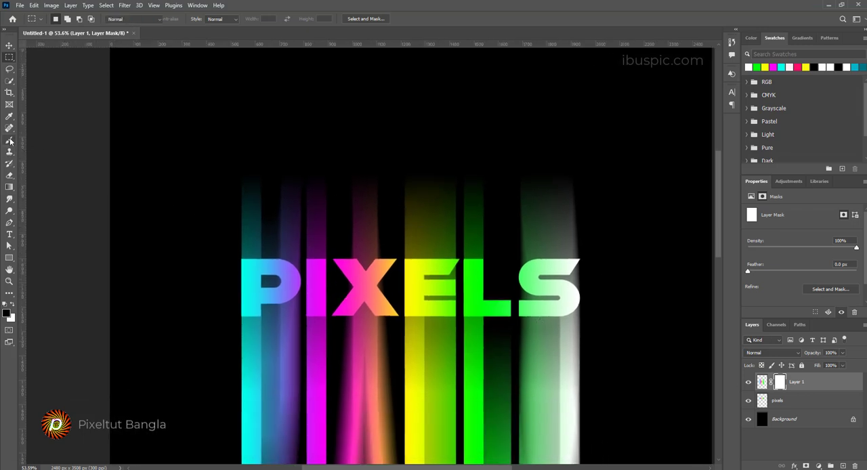
Step: Paint black on the Layer 1 mask with a soft brush of about 200 px to hide the blurred streaks above the letters
left_click_drag(9, 139, 55, 142)
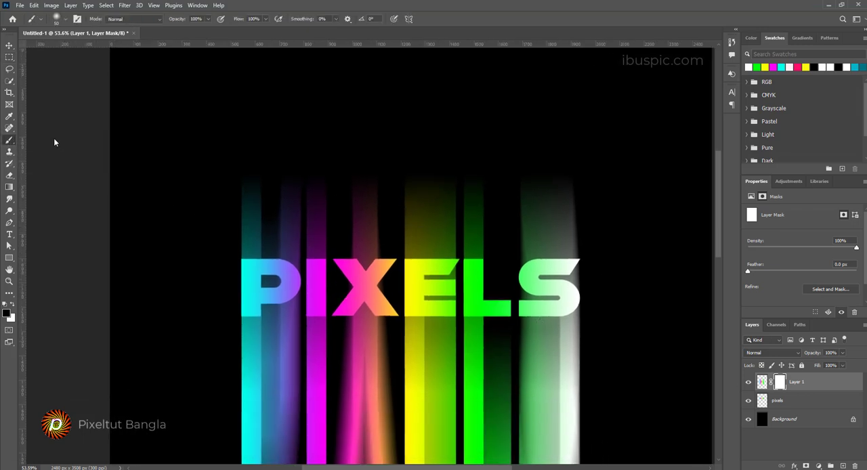
left_click(6, 313)
left_click(751, 227)
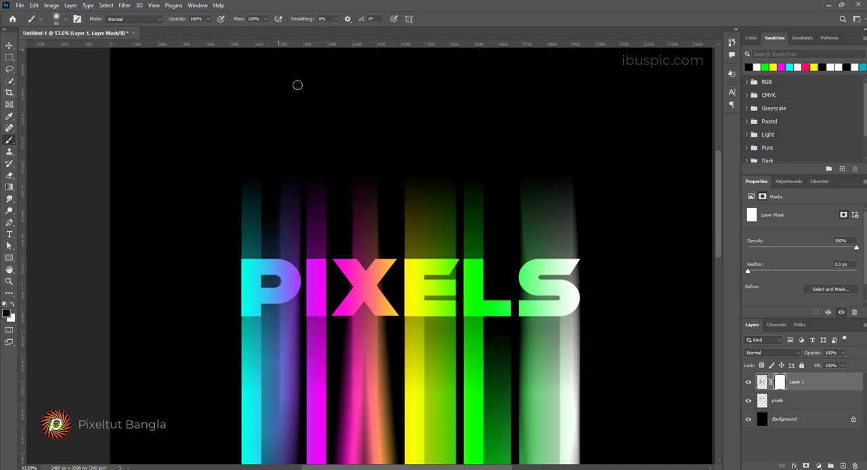
left_click_drag(320, 187, 347, 200)
left_click_drag(255, 167, 250, 248)
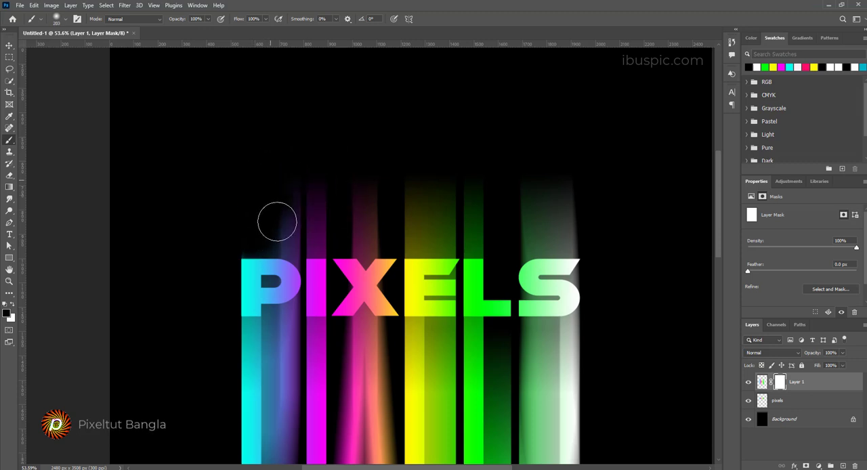
mouse_move(277, 222)
left_mouse_down()
mouse_move(280, 246)
mouse_move(301, 196)
mouse_move(310, 248)
mouse_move(320, 174)
mouse_move(343, 202)
mouse_move(524, 176)
mouse_move(300, 192)
mouse_move(616, 234)
mouse_move(323, 246)
mouse_move(338, 178)
left_mouse_up()
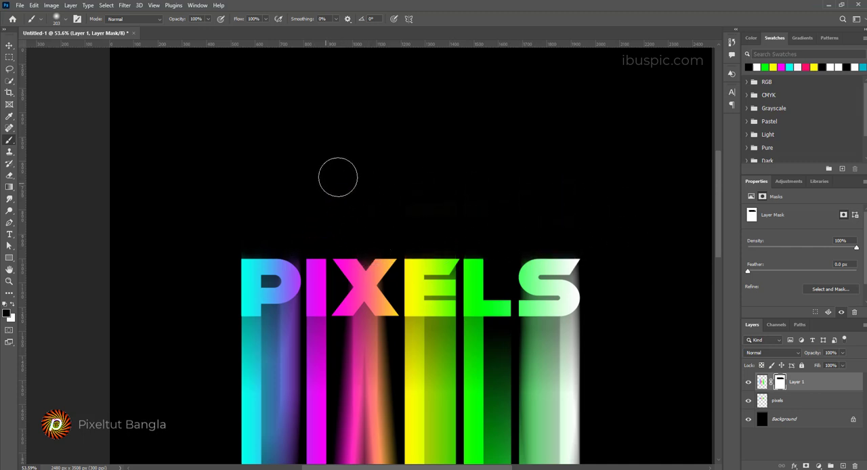
Step: Mask out the remaining blur around and inside the PIXELS letters with a black brush reduced to about 100 px
scroll(338, 178, "down", 2)
scroll(345, 170, "up", 4)
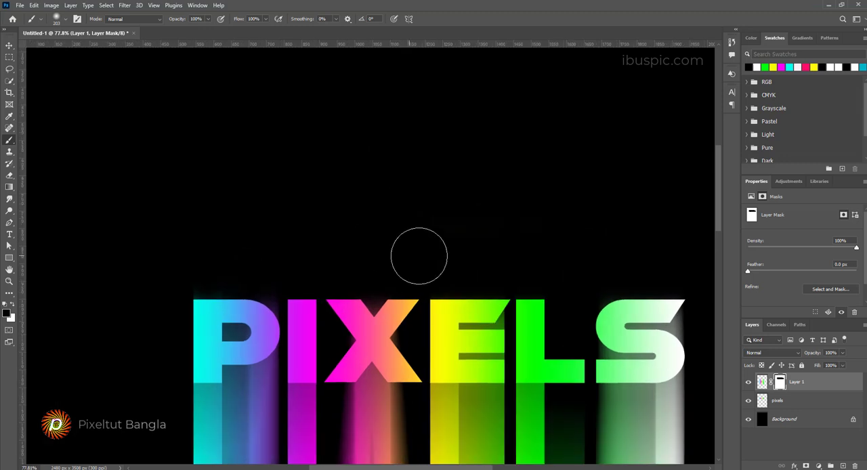
mouse_move(495, 308)
left_mouse_down()
mouse_move(447, 180)
mouse_move(472, 174)
mouse_move(474, 185)
mouse_move(465, 183)
mouse_move(484, 190)
mouse_move(442, 190)
left_mouse_up()
left_click_drag(479, 215, 440, 216)
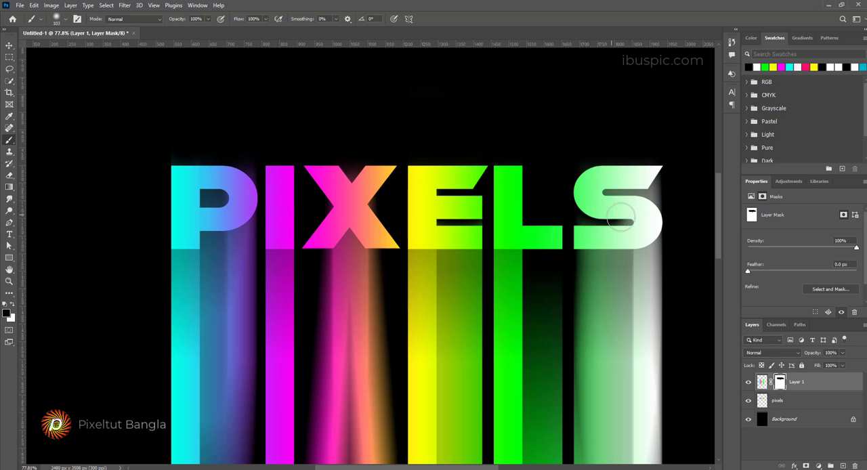
left_click_drag(620, 219, 584, 216)
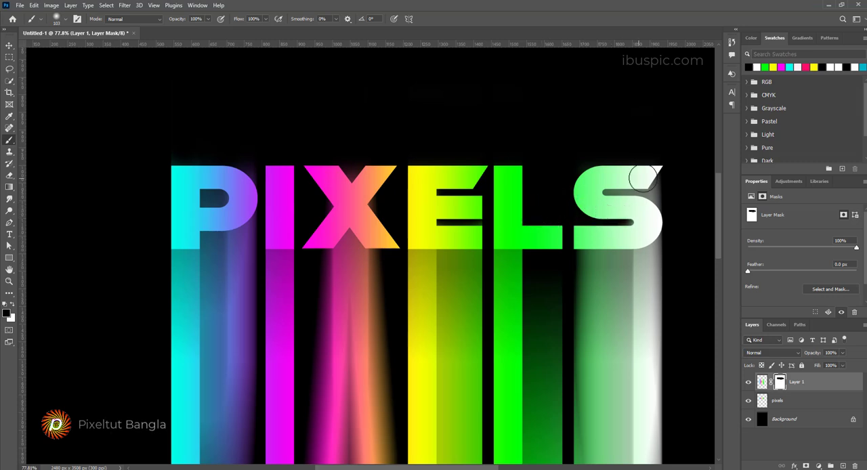
mouse_move(647, 173)
left_mouse_down()
mouse_move(597, 189)
mouse_move(659, 203)
left_mouse_up()
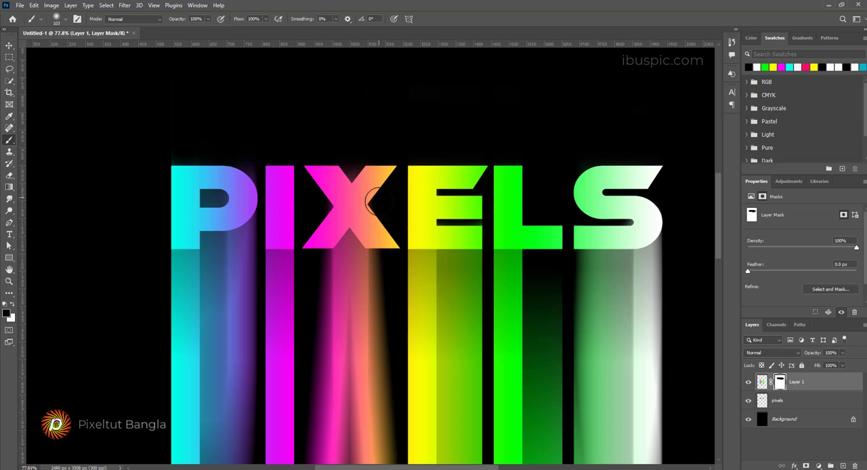
mouse_move(359, 169)
left_mouse_down()
mouse_move(318, 178)
mouse_move(337, 204)
left_mouse_up()
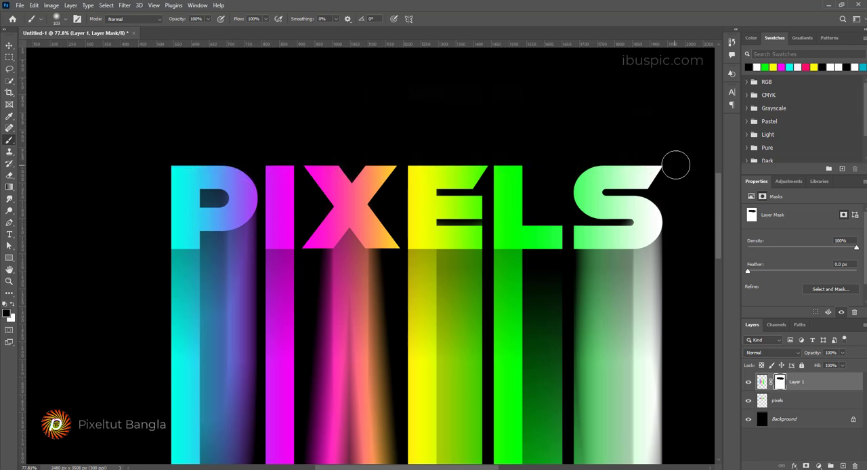
Step: Try out larger diameters for the soft mask brush over the empty area above the lettering
scroll(637, 166, "down", 1)
scroll(629, 204, "down", 1)
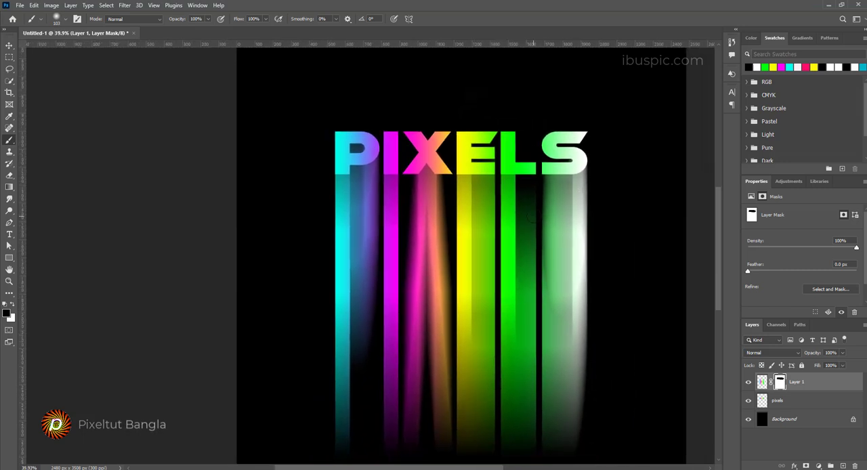
scroll(537, 224, "down", 1)
left_click_drag(535, 215, 482, 226)
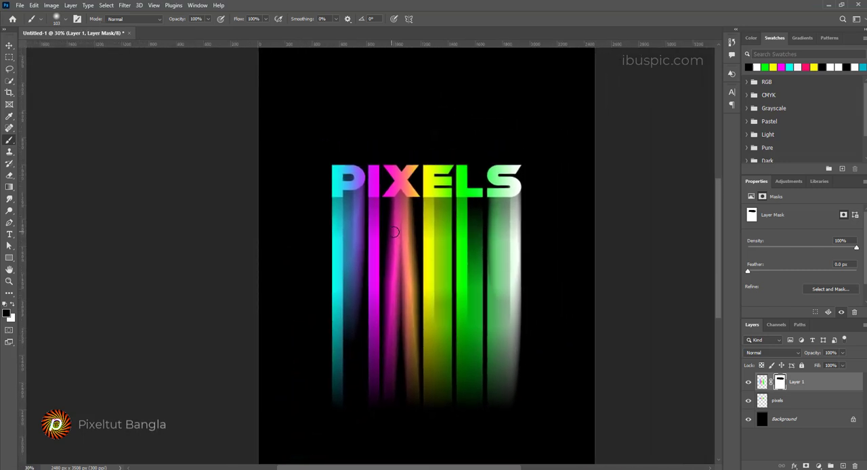
right_click(391, 138, "alt")
left_click_drag(395, 140, 435, 145)
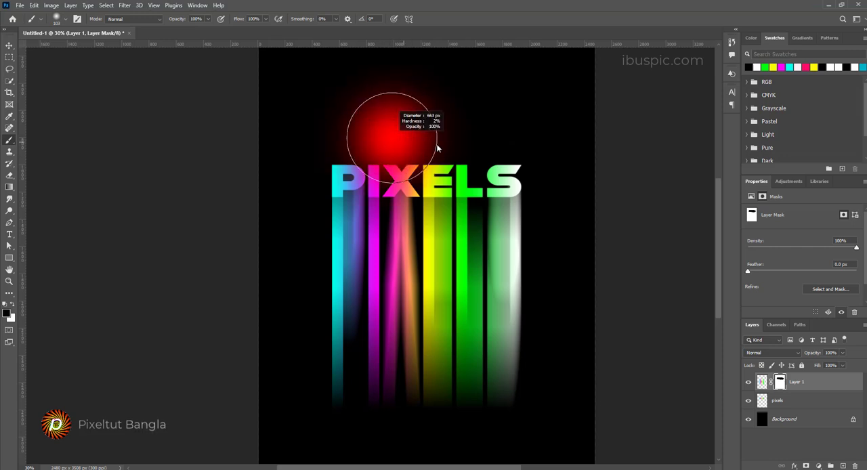
key("bracketleft")
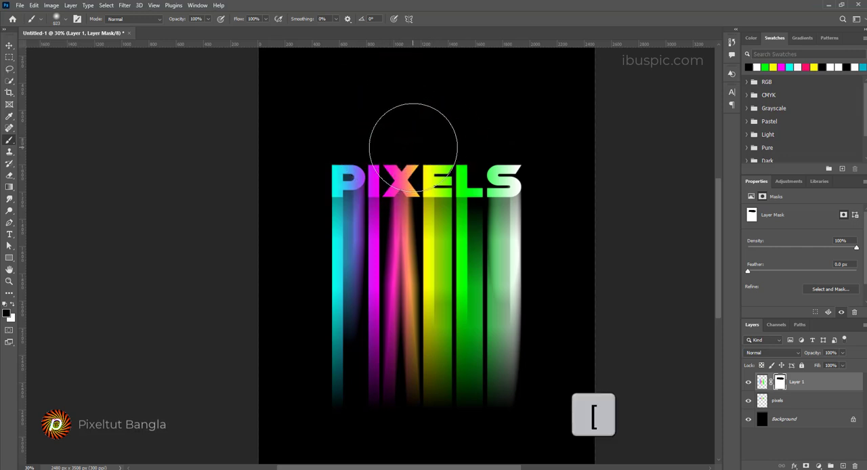
key("bracketright")
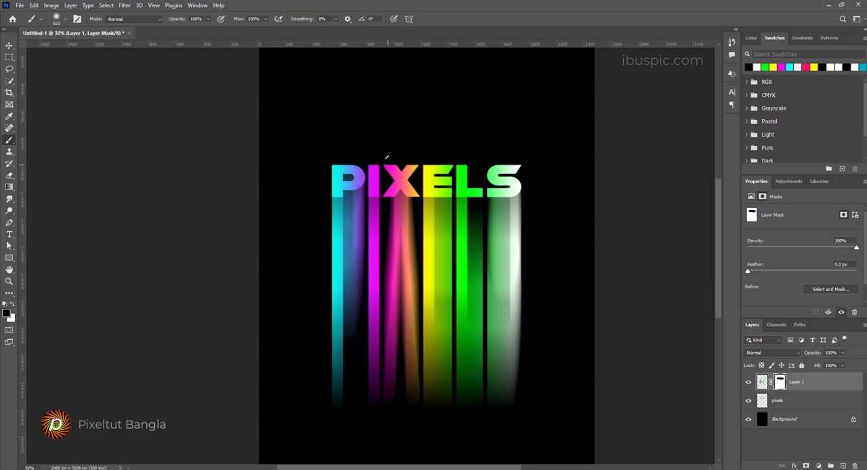
key("ctrl")
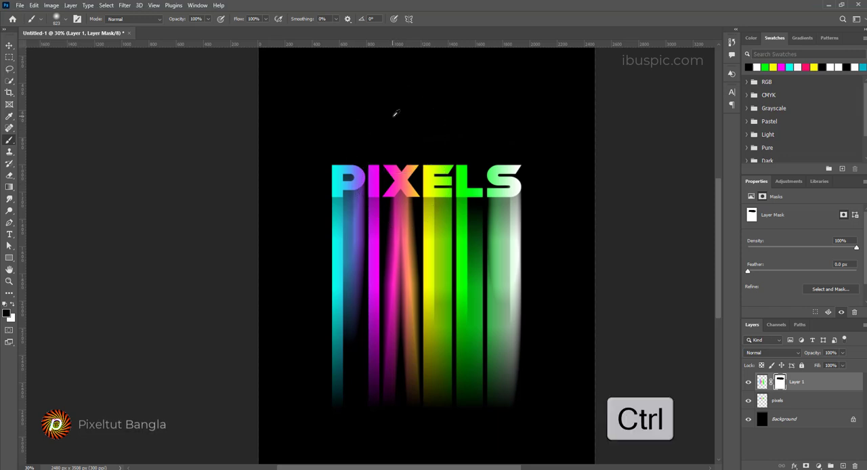
mouse_move(374, 119)
left_mouse_down()
mouse_move(391, 120)
mouse_move(358, 122)
mouse_move(620, 136)
mouse_move(350, 133)
left_mouse_up()
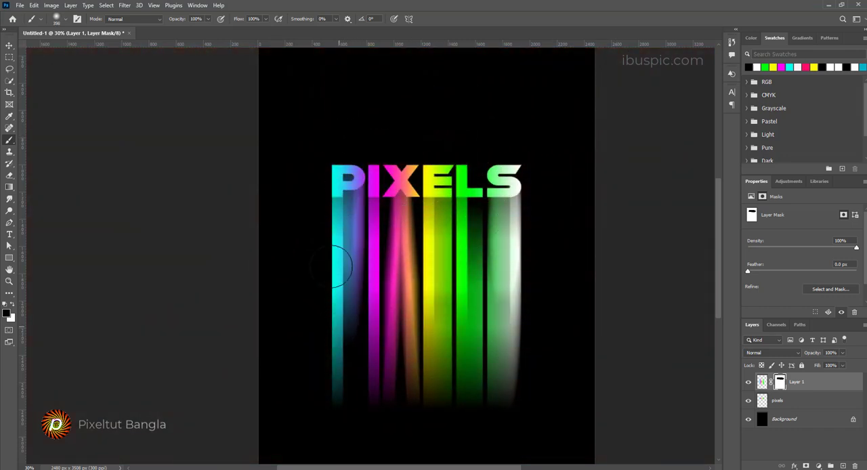
Step: Fade the lower ends of the light streaks by painting the Layer 1 mask with a very large soft black brush
left_click_drag(407, 94, 438, 110)
mouse_move(301, 261)
left_mouse_down()
mouse_move(329, 265)
mouse_move(305, 271)
left_mouse_up()
mouse_move(290, 330)
left_mouse_down()
mouse_move(303, 411)
mouse_move(265, 232)
mouse_move(279, 418)
mouse_move(370, 442)
mouse_move(467, 440)
mouse_move(551, 392)
mouse_move(578, 309)
mouse_move(521, 379)
mouse_move(432, 418)
mouse_move(490, 331)
left_mouse_up()
left_click_drag(448, 263, 475, 283)
scroll(508, 275, "down", 7)
left_click_drag(526, 311, 546, 316)
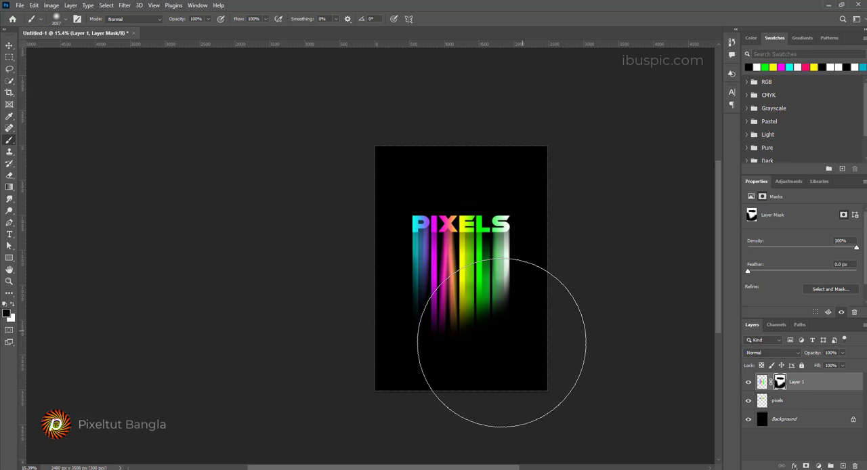
left_click(445, 371)
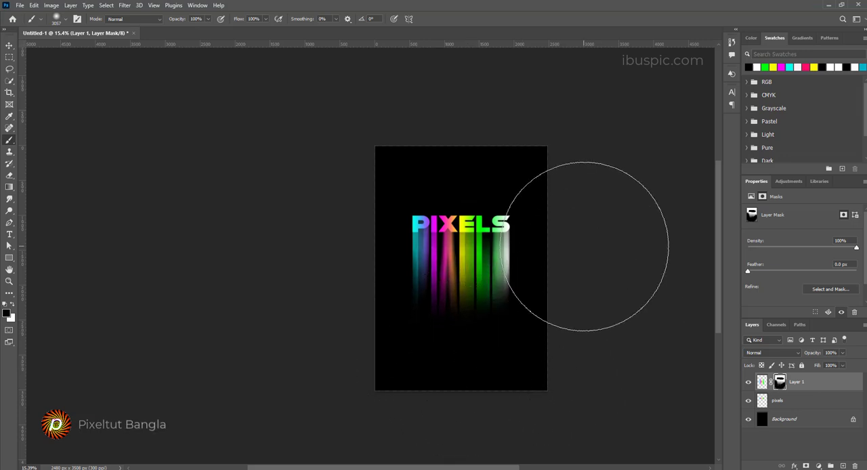
scroll(600, 232, "up", 4)
mouse_move(500, 242)
left_mouse_down()
mouse_move(374, 210)
mouse_move(391, 215)
mouse_move(392, 227)
left_mouse_up()
scroll(532, 256, "down", 2)
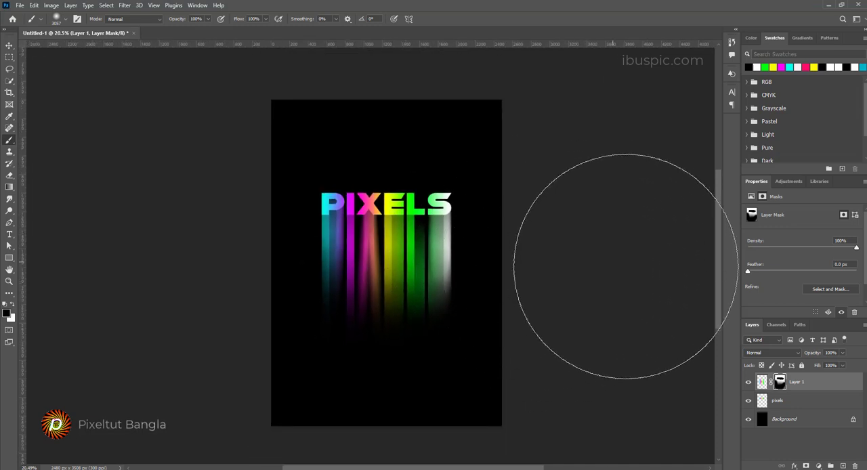